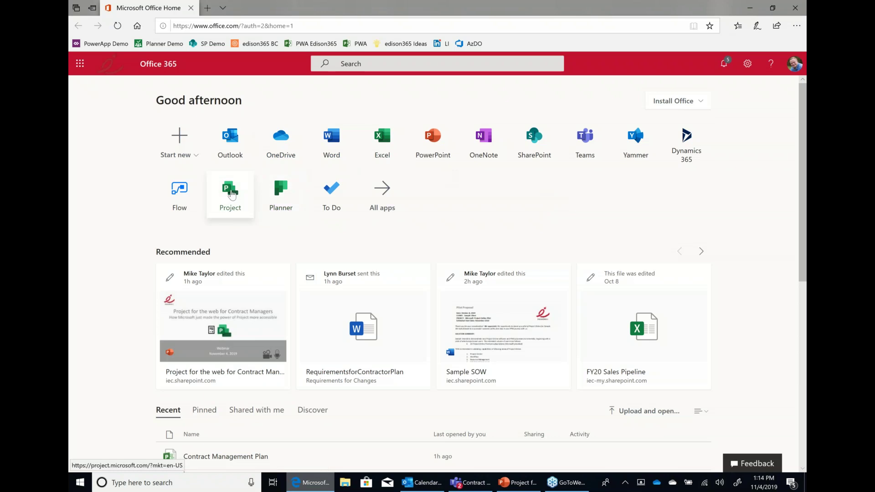
Step: Create a new blank project in Microsoft Project and name it "Contract Negotiation Process"
{"action": "left_click", "coordinate": [232, 195]}
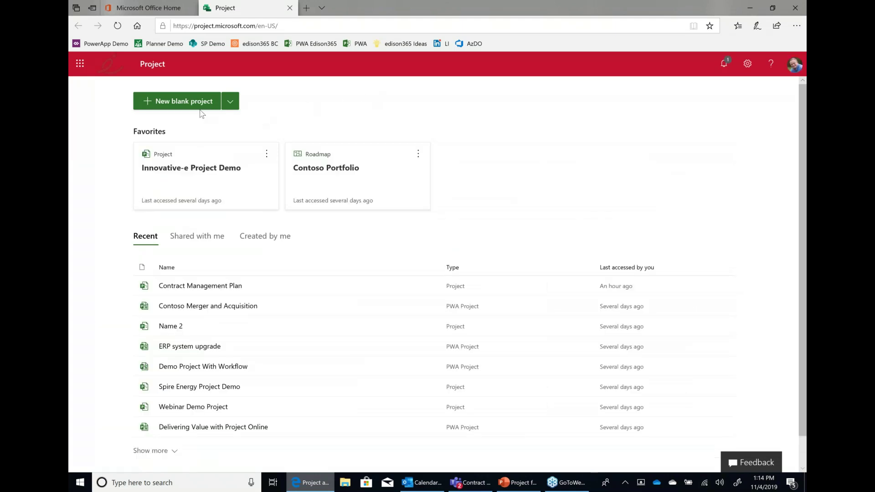
{"action": "left_click", "coordinate": [182, 103]}
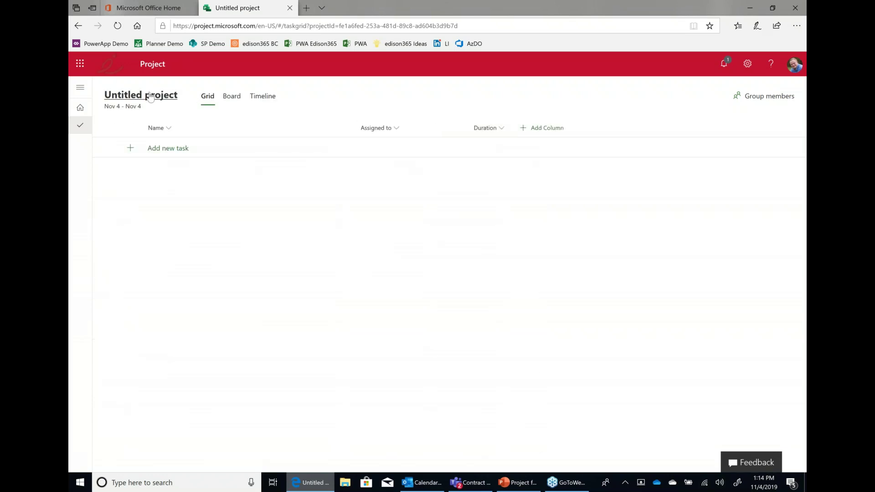
{"action": "left_click", "coordinate": [150, 96]}
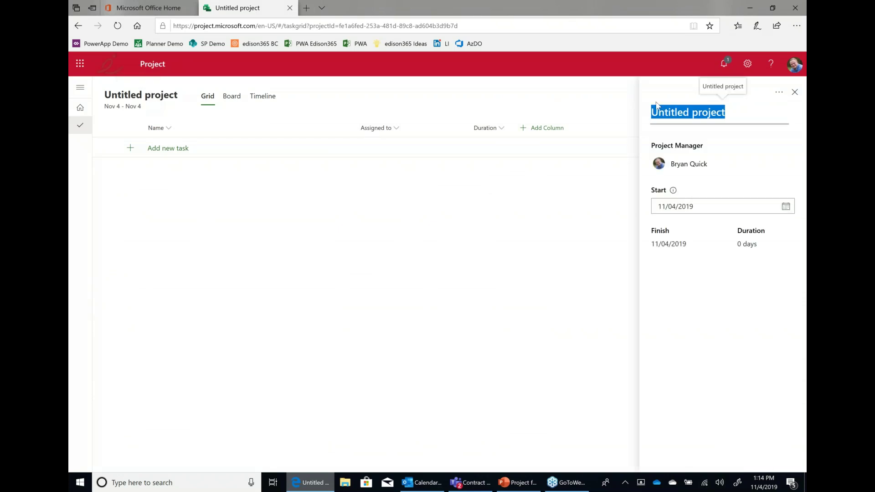
{"action": "type", "text": "Contr"}
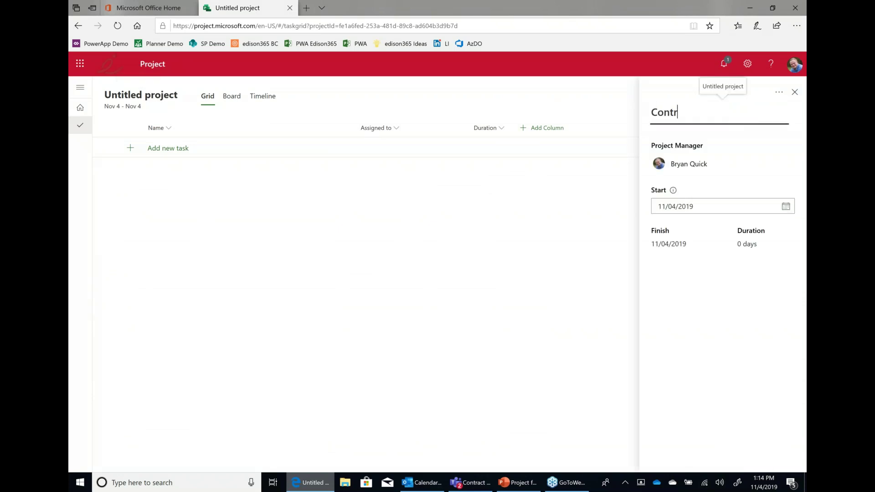
{"action": "type", "text": "act Neg"}
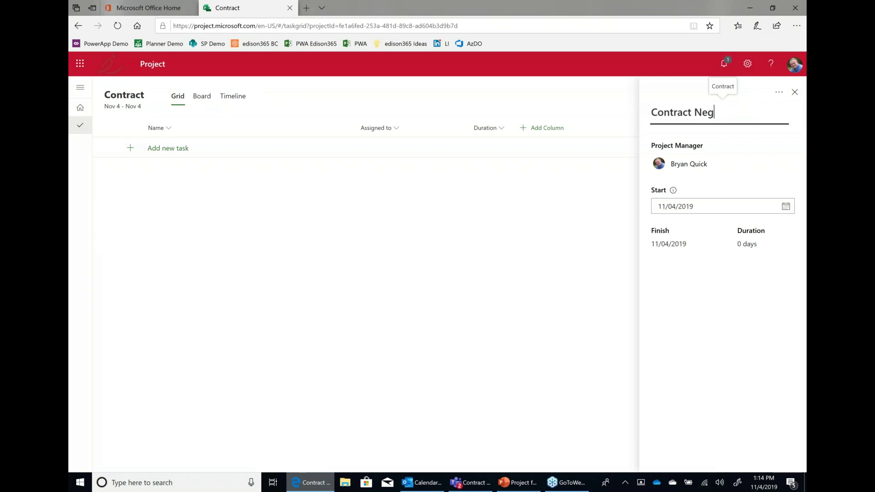
{"action": "type", "text": "otiation Pro"}
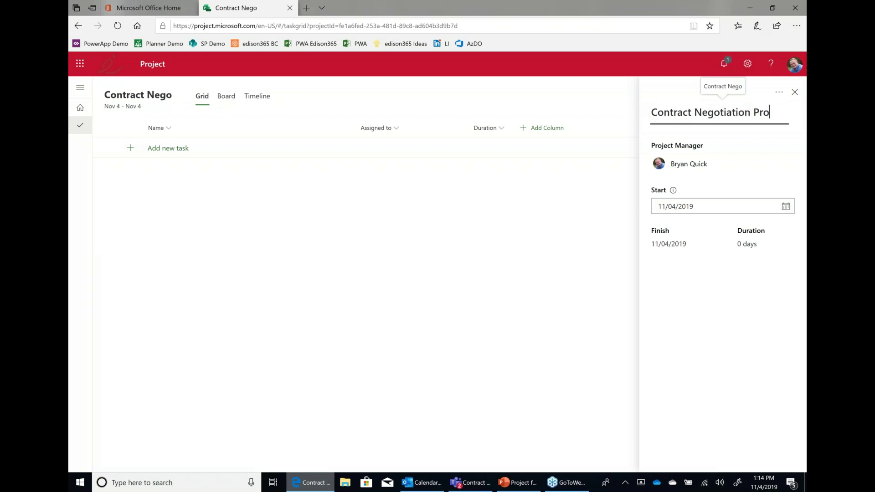
{"action": "type", "text": "cess"}
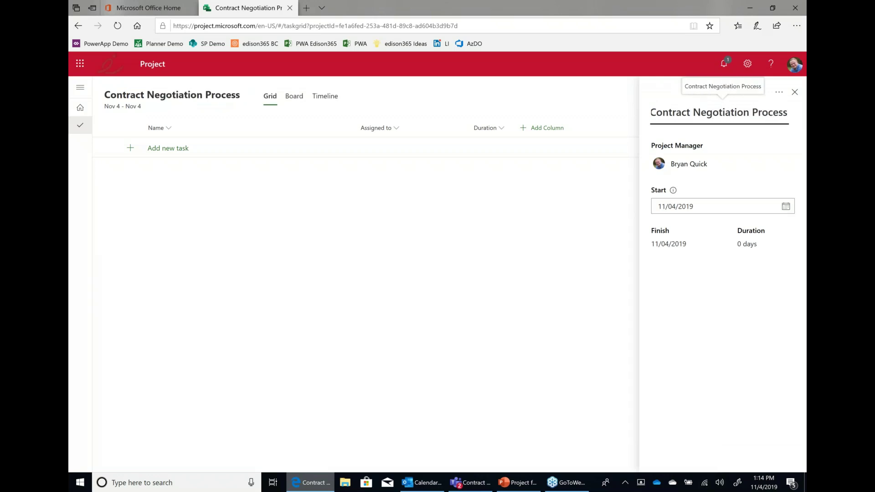
Step: Set the project's start date to 11/18/2019 and close the project details
{"action": "left_click", "coordinate": [786, 207]}
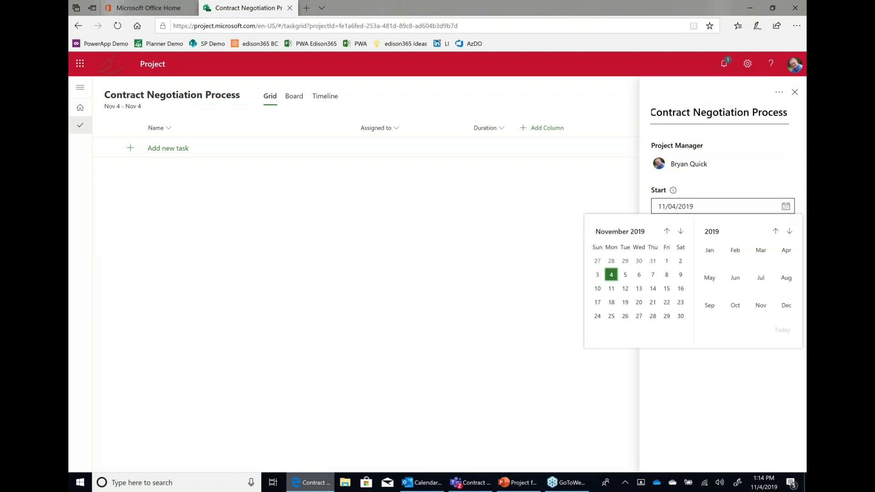
{"action": "left_click", "coordinate": [611, 302]}
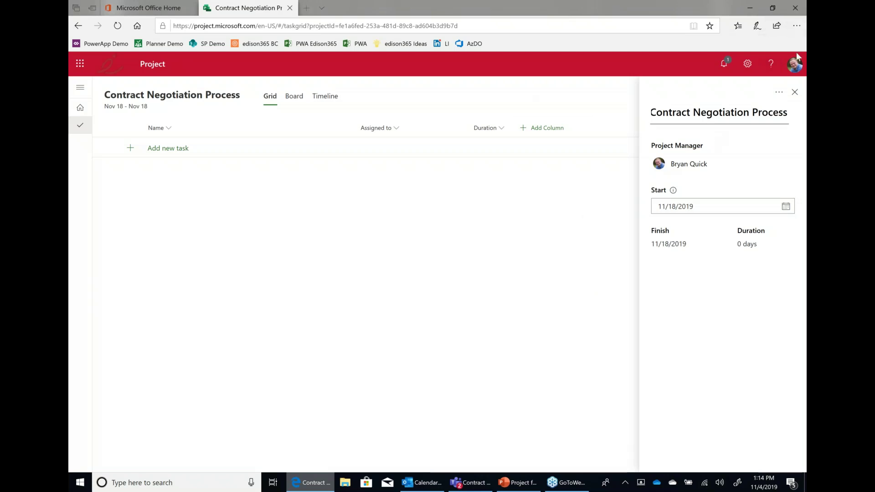
{"action": "left_click", "coordinate": [795, 91]}
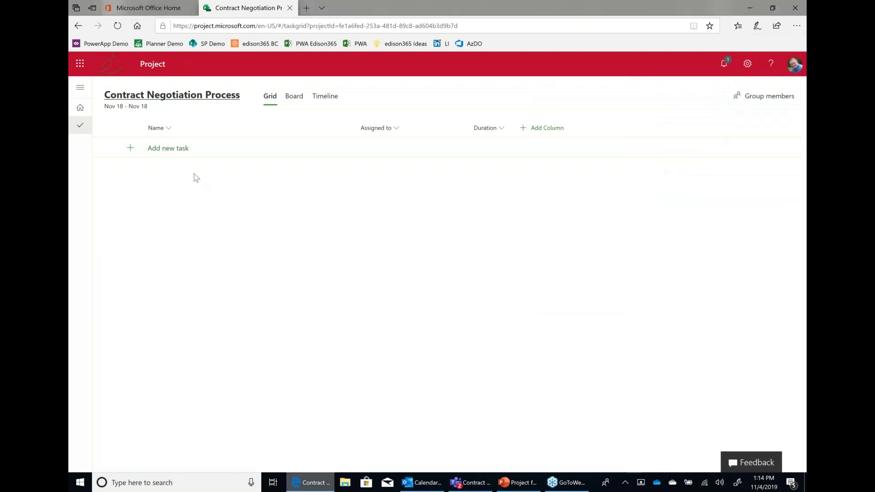
Step: Add a first task named "RFP Received" to the project grid
{"action": "left_click", "coordinate": [180, 153]}
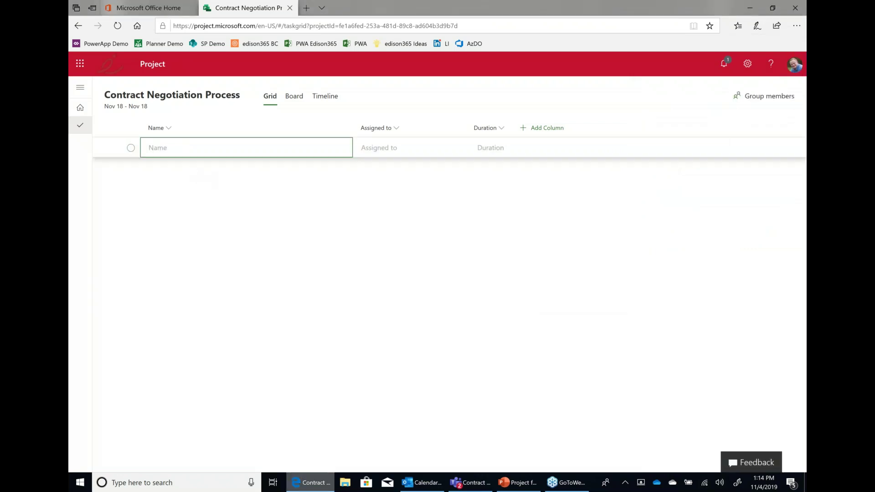
{"action": "left_click", "coordinate": [197, 149]}
{"action": "type", "text": "RFP REv"}
{"action": "key", "text": "BackSpace"}
{"action": "type", "text": "ceived"}
{"action": "key", "text": "Return"}
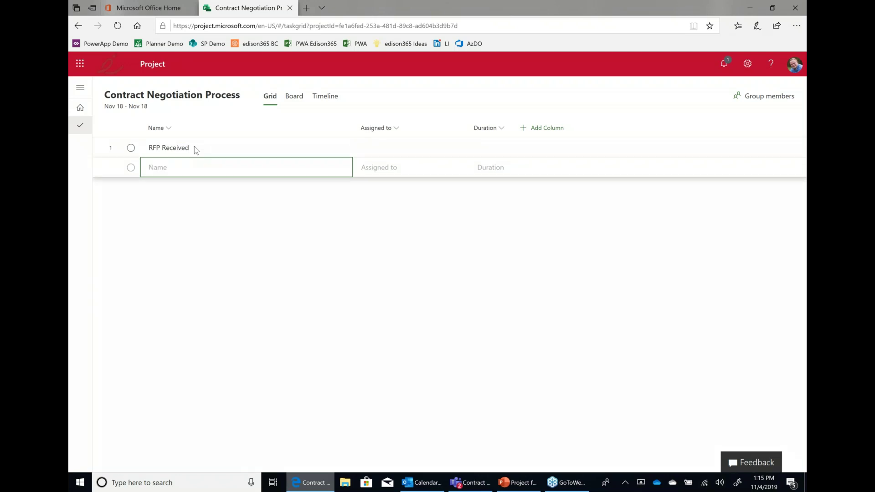
Step: Add a second task named "Create Contract" below RFP Received
{"action": "type", "text": "Review"}
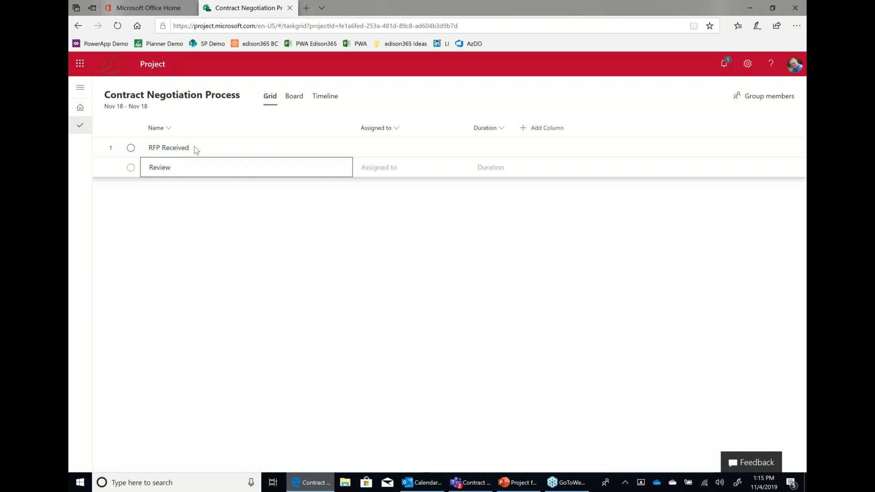
{"action": "key", "text": "BackSpace"}
{"action": "key", "text": "BackSpace"}
{"action": "key", "text": "BackSpace"}
{"action": "key", "text": "BackSpace"}
{"action": "key", "text": "BackSpace"}
{"action": "key", "text": "BackSpace"}
{"action": "type", "text": "Create Contrac"}
{"action": "key", "text": "Return"}
Step: Add the tasks "Edit Contract" and "Negotiation" below Create Contract
{"action": "type", "text": "Edit"}
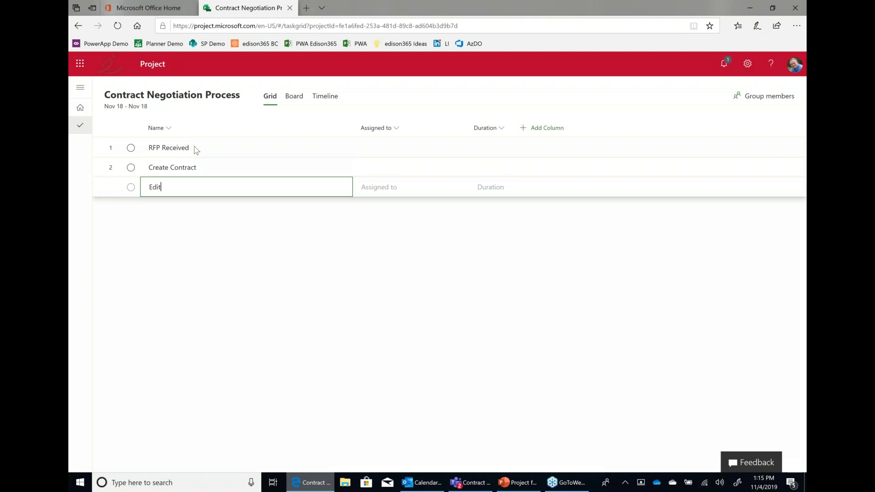
{"action": "type", "text": " Contract"}
{"action": "key", "text": "Return"}
{"action": "type", "text": "Negot"}
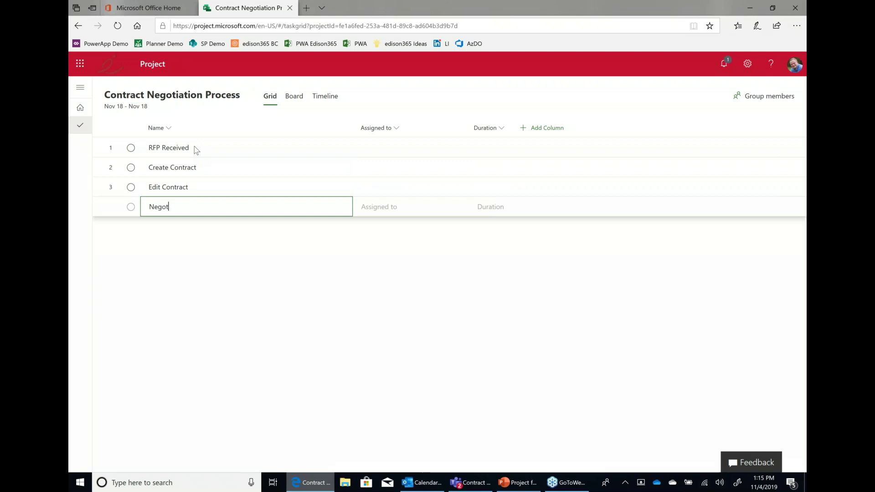
{"action": "type", "text": "iation"}
{"action": "key", "text": "Return"}
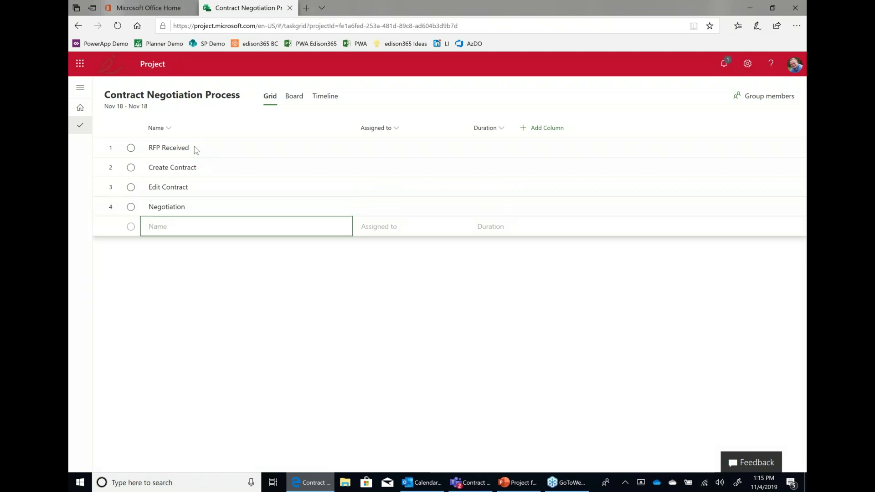
Step: Add the tasks "Signatures" and "File" at the end of the task list
{"action": "type", "text": "Signatures"}
{"action": "key", "text": "Return"}
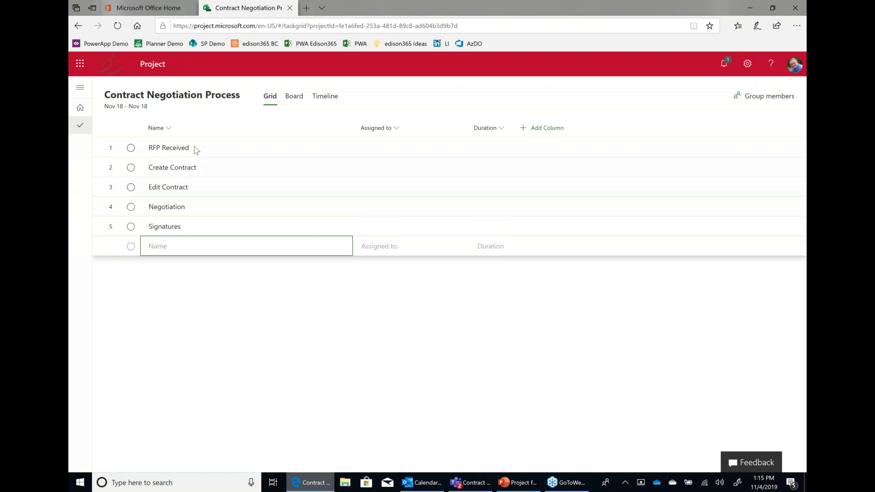
{"action": "type", "text": "File"}
{"action": "key", "text": "Return"}
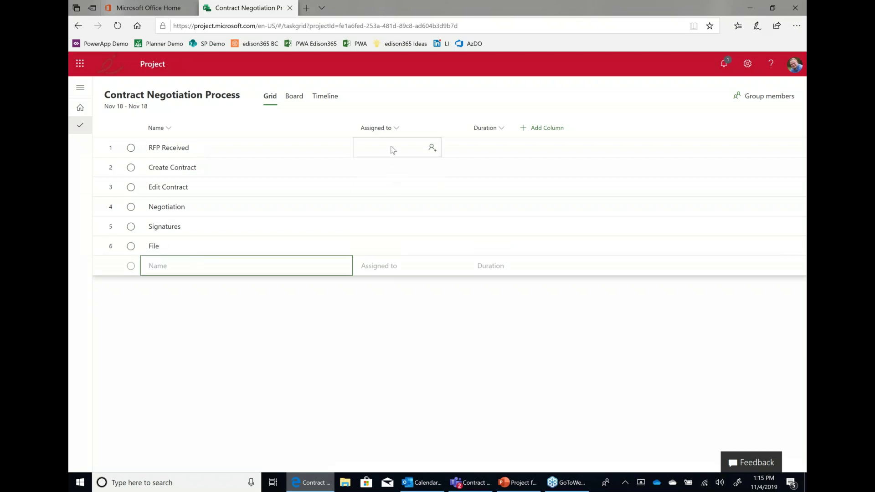
Step: Add the project to the existing group "Innovative-e Project Demo" instead of creating a new group
{"action": "left_click", "coordinate": [774, 98]}
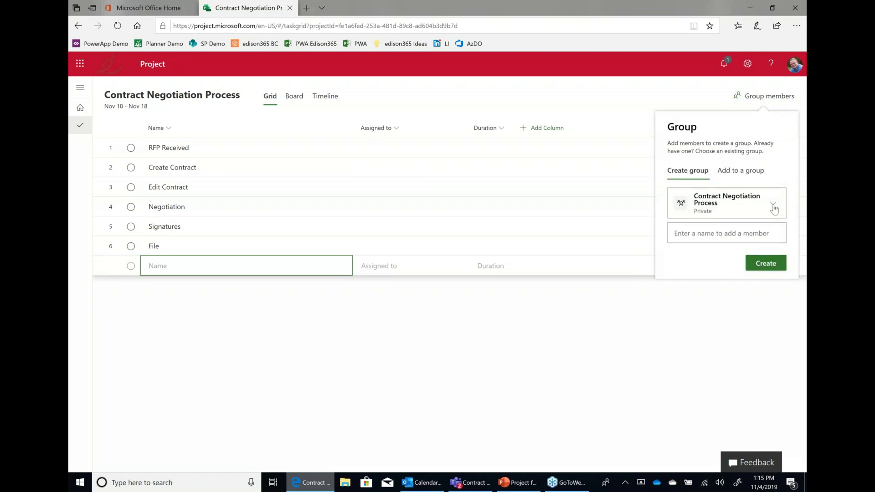
{"action": "left_click", "coordinate": [774, 206]}
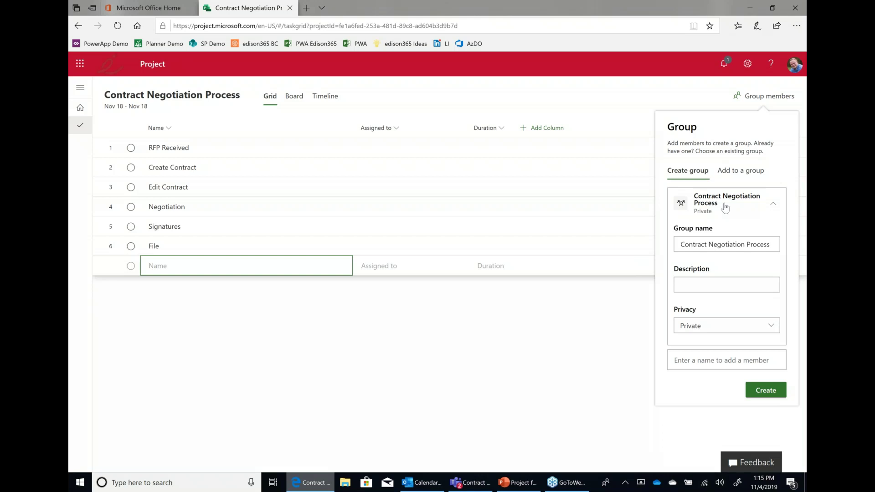
{"action": "left_click", "coordinate": [728, 173]}
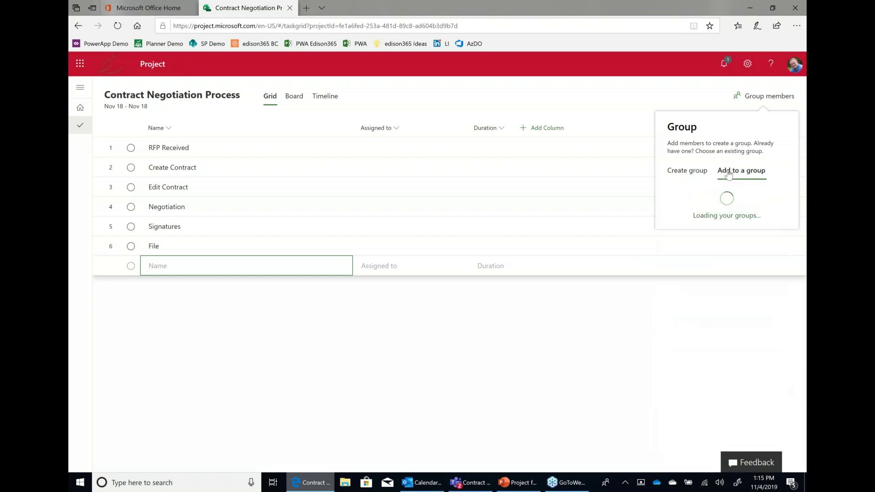
{"action": "left_click", "coordinate": [771, 202]}
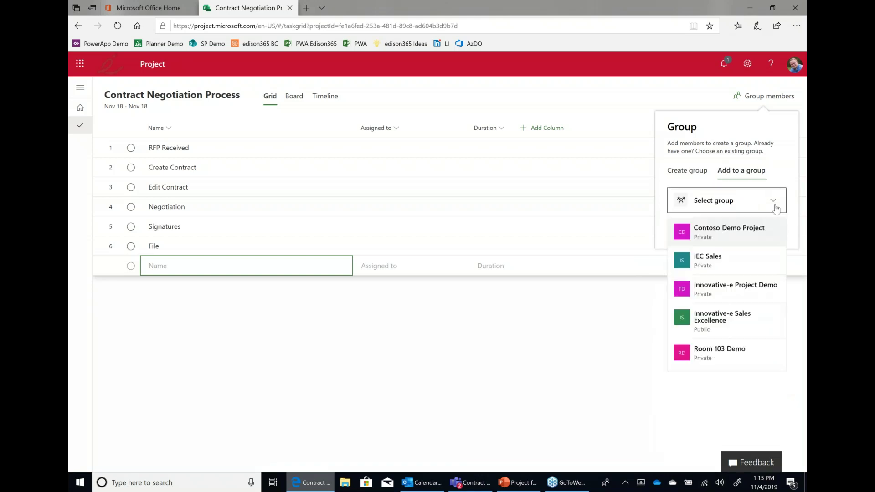
{"action": "left_click", "coordinate": [743, 294]}
{"action": "left_click", "coordinate": [766, 242]}
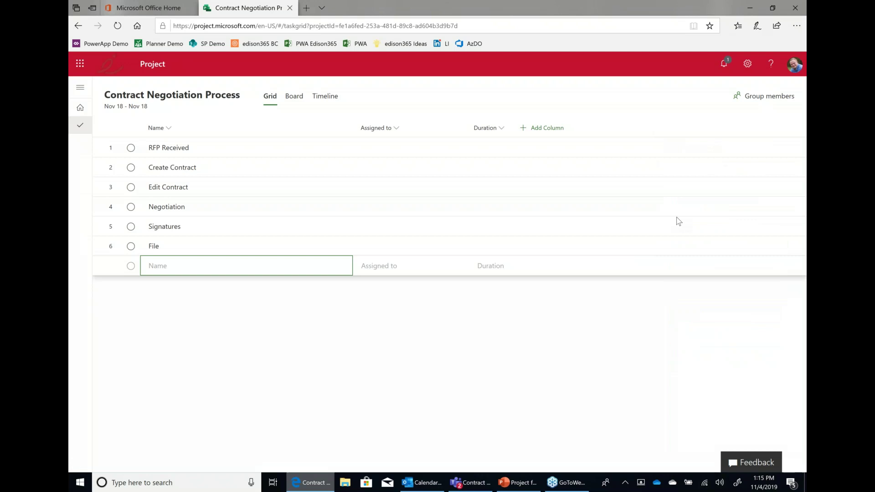
Step: Assign RFP Received to the second listed team resource and Create Contract to the third
{"action": "left_click", "coordinate": [431, 149]}
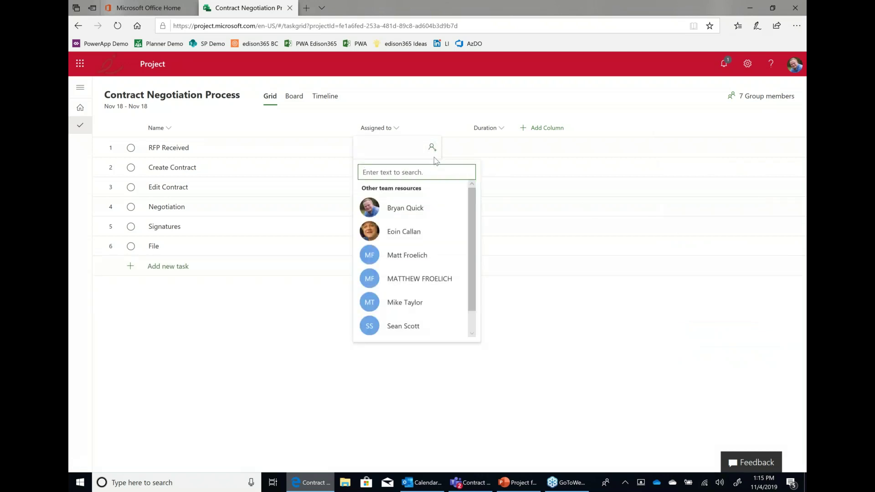
{"action": "left_click", "coordinate": [418, 231]}
{"action": "left_click", "coordinate": [413, 107]}
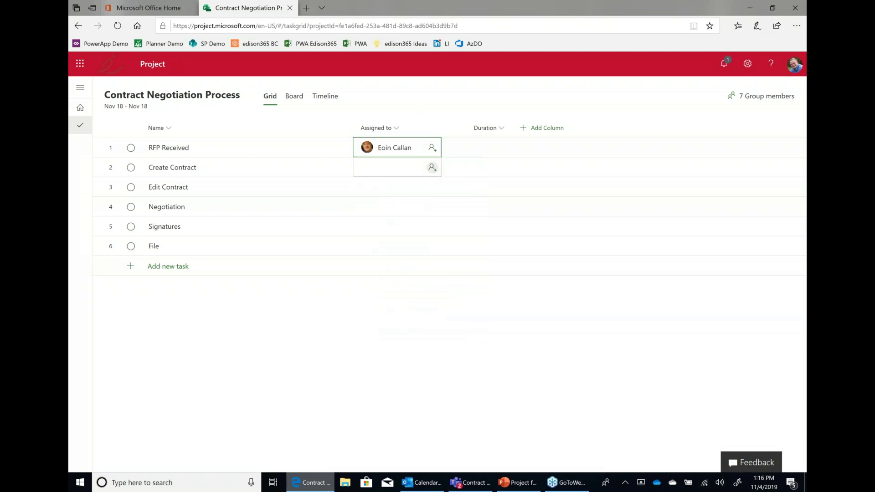
{"action": "left_click", "coordinate": [429, 171]}
{"action": "left_click", "coordinate": [407, 276]}
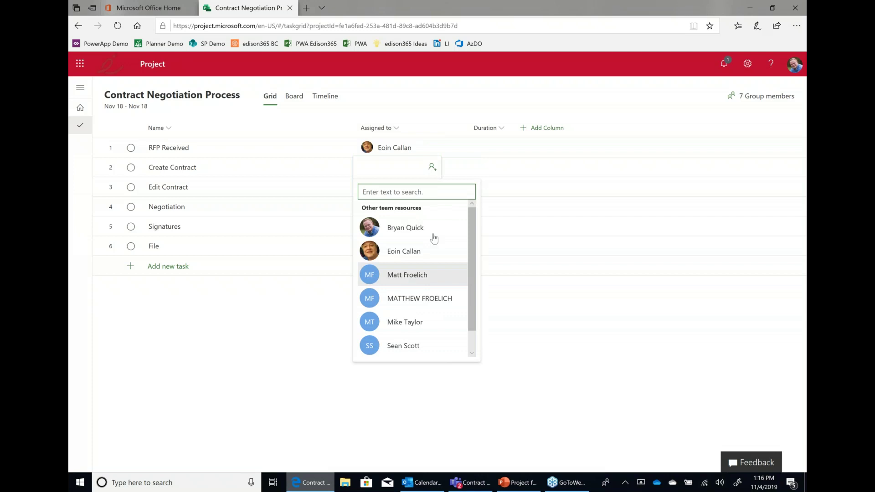
{"action": "left_click", "coordinate": [420, 108]}
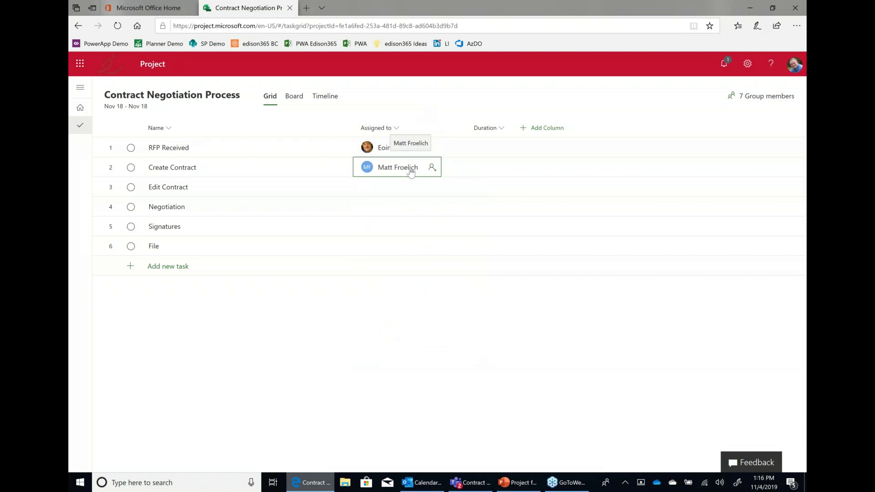
Step: Assign the Edit Contract task to the fifth listed team resource
{"action": "left_click", "coordinate": [432, 187]}
{"action": "left_click", "coordinate": [433, 188]}
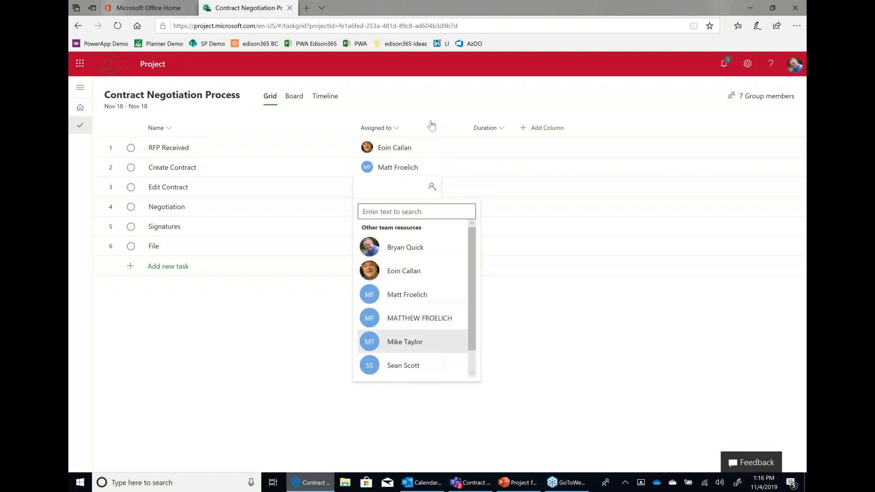
{"action": "left_click", "coordinate": [432, 345]}
{"action": "left_click", "coordinate": [416, 107]}
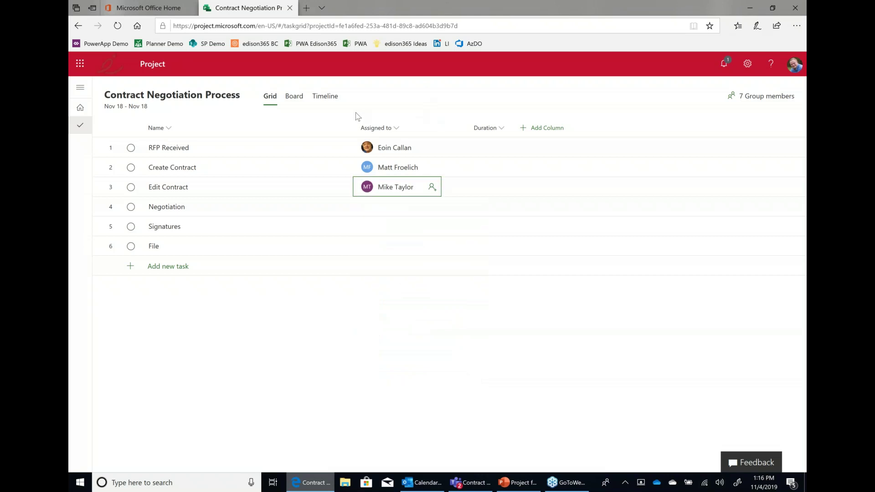
Step: Set the duration of RFP Received to 2 days and of Create Contract to 3 days
{"action": "left_click", "coordinate": [502, 150]}
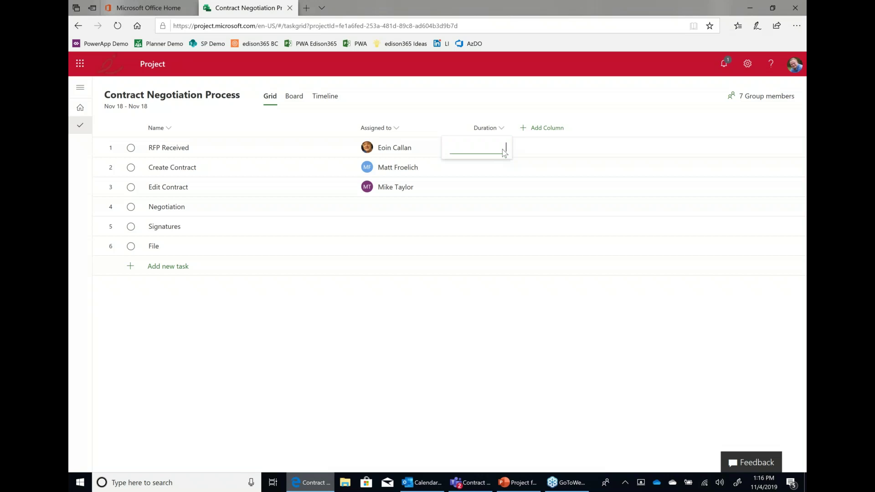
{"action": "type", "text": "2d"}
{"action": "key", "text": "Return"}
{"action": "type", "text": "3d"}
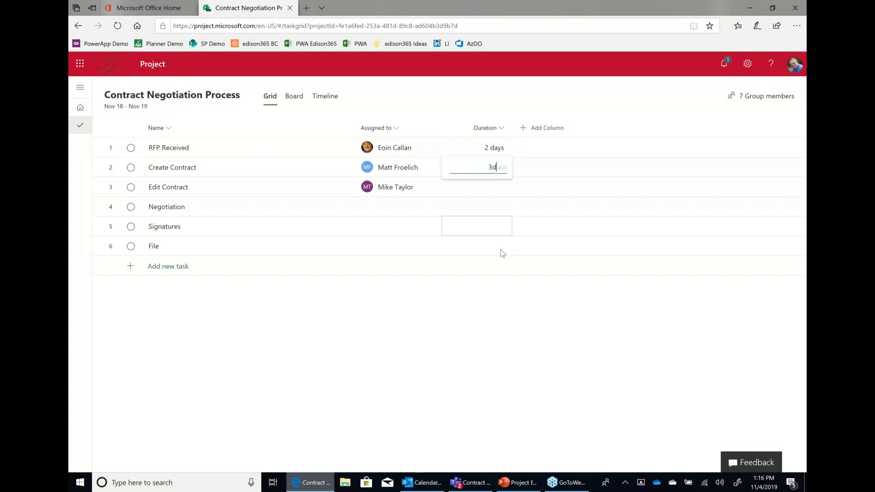
{"action": "left_click", "coordinate": [502, 252]}
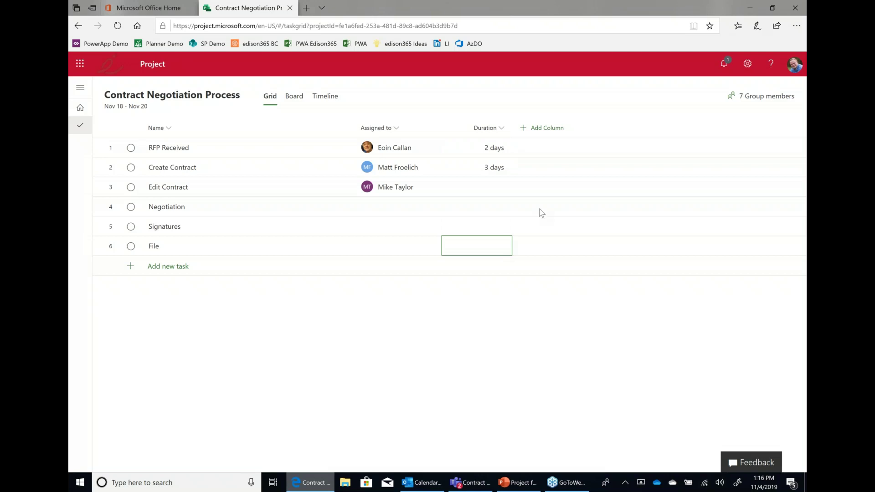
Step: Add the "% complete" and "Depends on (before)" columns to the task grid
{"action": "left_click", "coordinate": [555, 133]}
{"action": "left_click", "coordinate": [553, 154]}
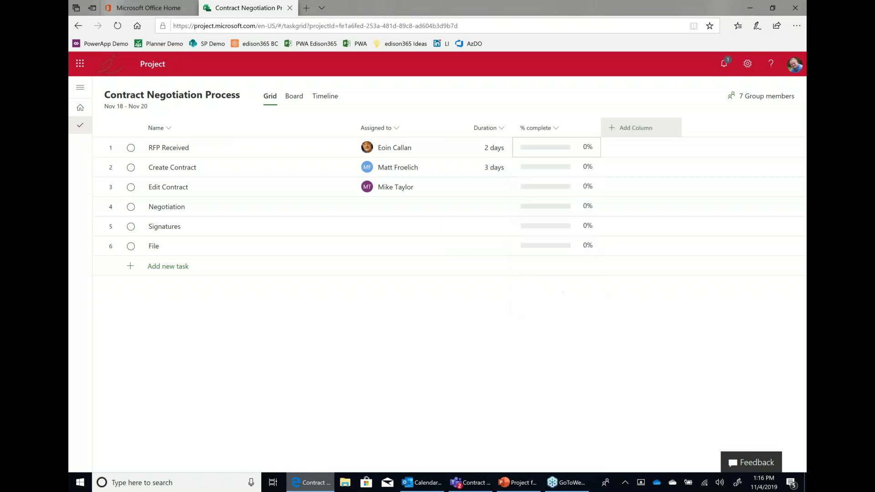
{"action": "left_click", "coordinate": [652, 131]}
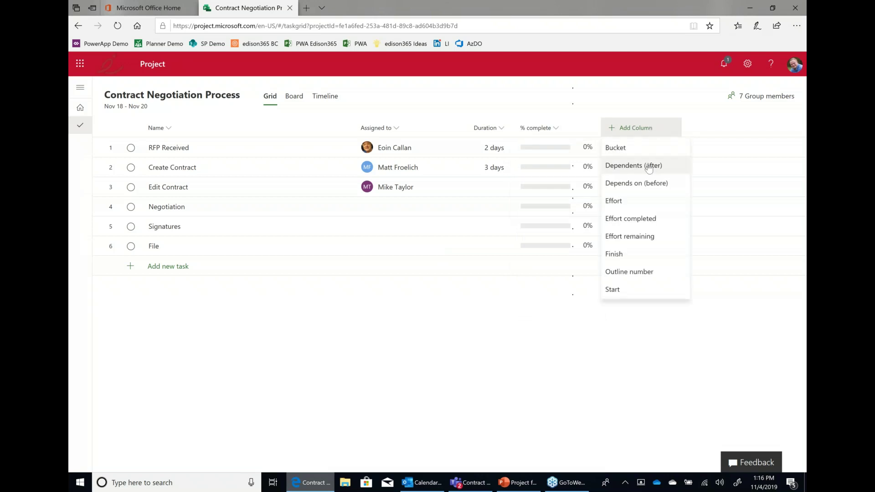
{"action": "left_click", "coordinate": [647, 185]}
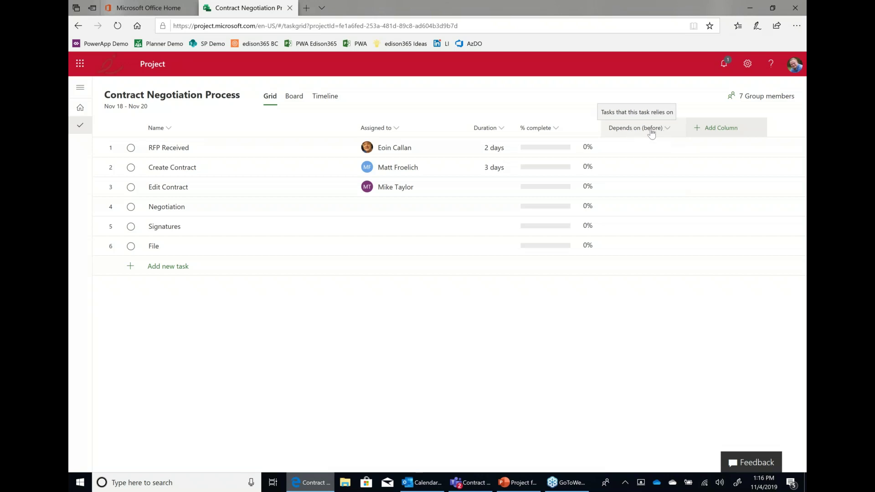
Step: Add the Start column to the task grid and arrange the columns so that Start directly follows Duration
{"action": "left_click", "coordinate": [735, 129]}
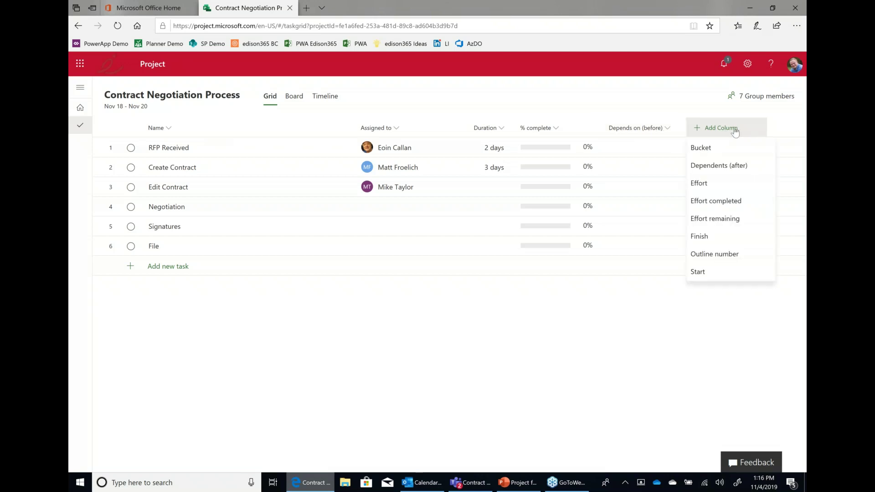
{"action": "left_click", "coordinate": [707, 275]}
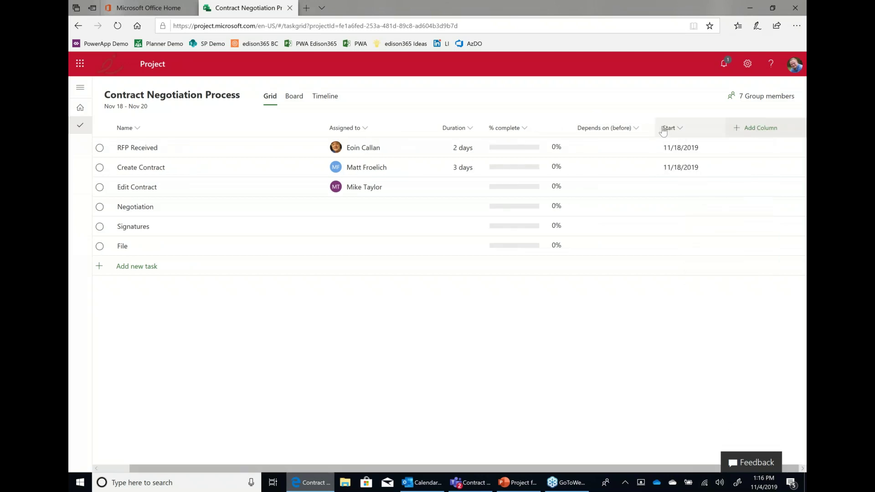
{"action": "mouse_move", "coordinate": [664, 128]}
{"action": "left_mouse_down"}
{"action": "mouse_move", "coordinate": [577, 113]}
{"action": "mouse_move", "coordinate": [446, 107]}
{"action": "mouse_move", "coordinate": [405, 116]}
{"action": "mouse_move", "coordinate": [431, 127]}
{"action": "mouse_move", "coordinate": [431, 137]}
{"action": "left_mouse_up"}
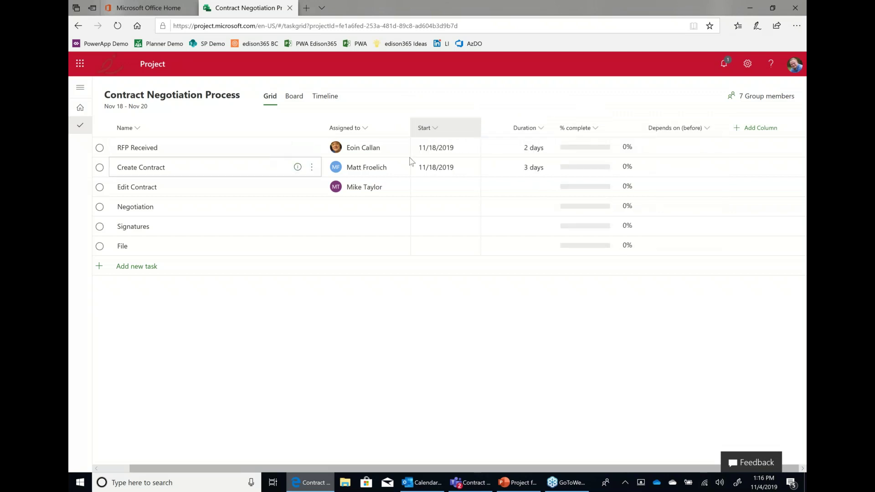
{"action": "left_click_drag", "start_coordinate": [499, 467], "coordinate": [412, 466]}
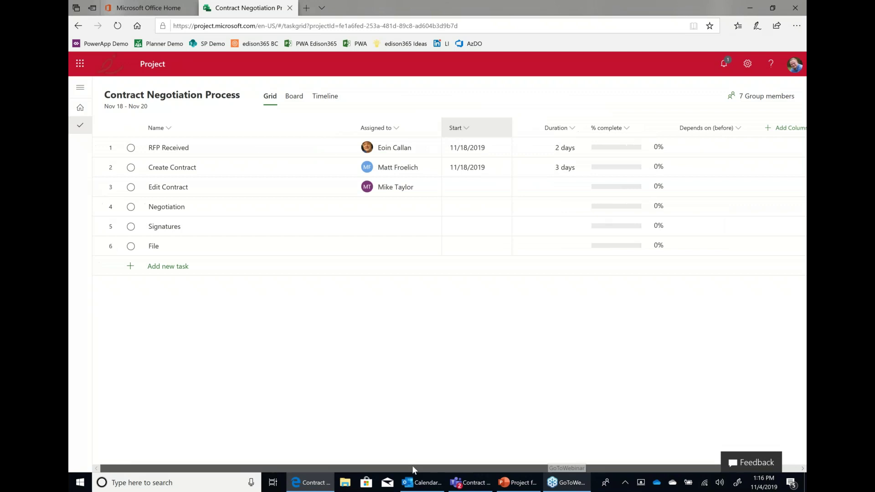
{"action": "left_click_drag", "start_coordinate": [529, 128], "coordinate": [447, 124]}
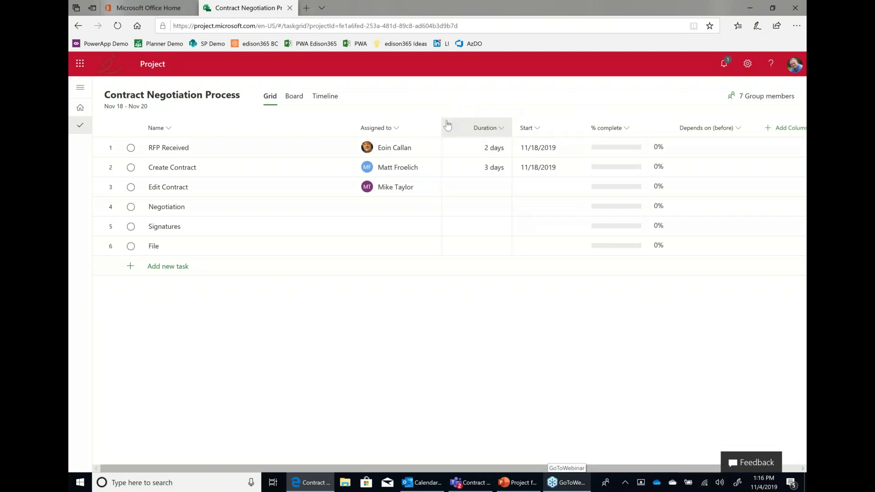
Step: Add the Effort column to the task grid and place it between Duration and Start
{"action": "left_click", "coordinate": [791, 128]}
{"action": "left_click", "coordinate": [745, 185]}
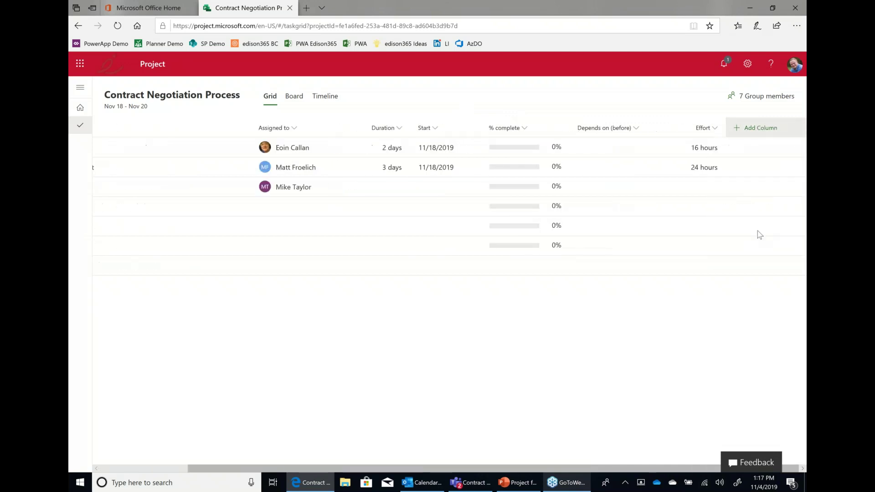
{"action": "mouse_move", "coordinate": [686, 128]}
{"action": "left_mouse_down"}
{"action": "mouse_move", "coordinate": [407, 120]}
{"action": "mouse_move", "coordinate": [525, 186]}
{"action": "left_mouse_up"}
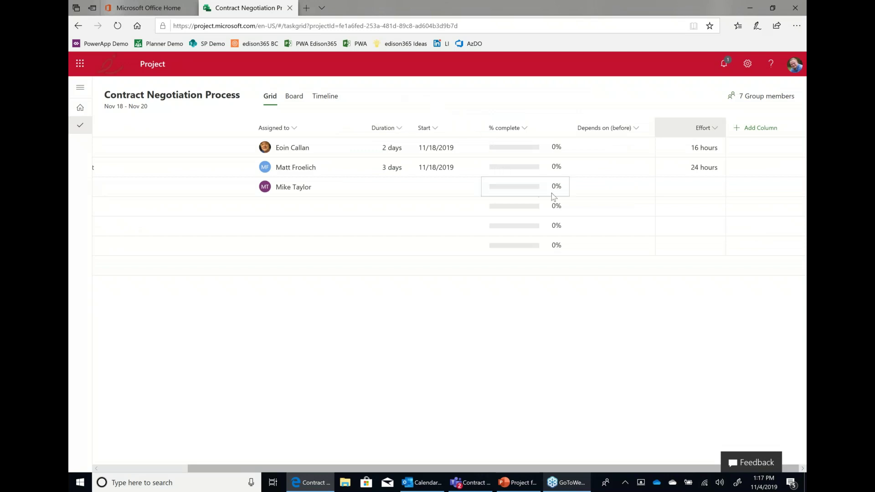
{"action": "left_click_drag", "start_coordinate": [681, 130], "coordinate": [418, 141]}
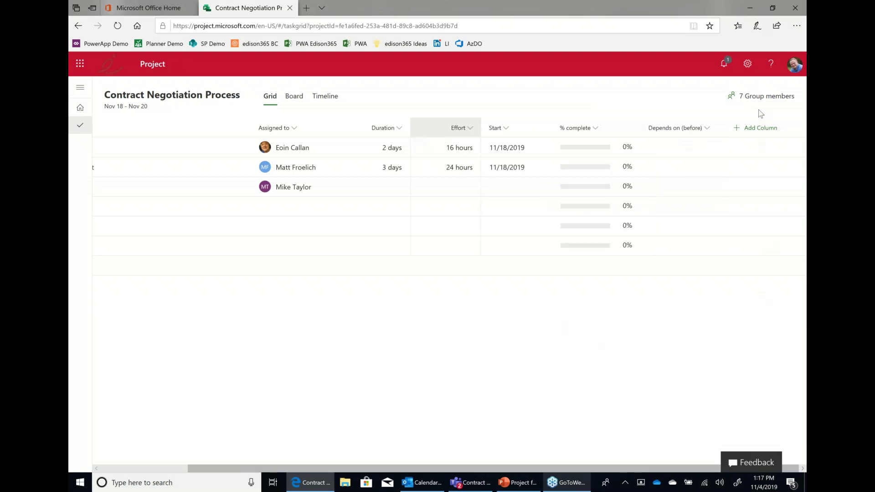
Step: Add the Outline number column, move it in front of the Name column and narrow it to about half its width
{"action": "left_click", "coordinate": [760, 132]}
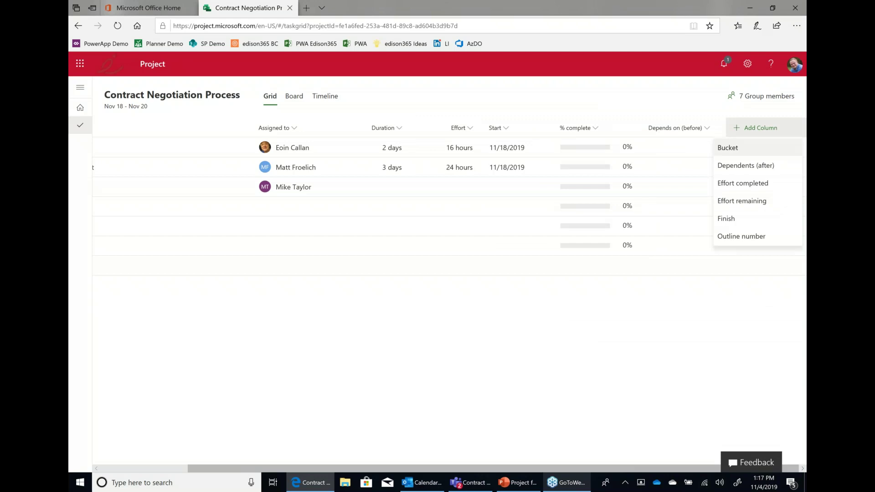
{"action": "left_click", "coordinate": [751, 240]}
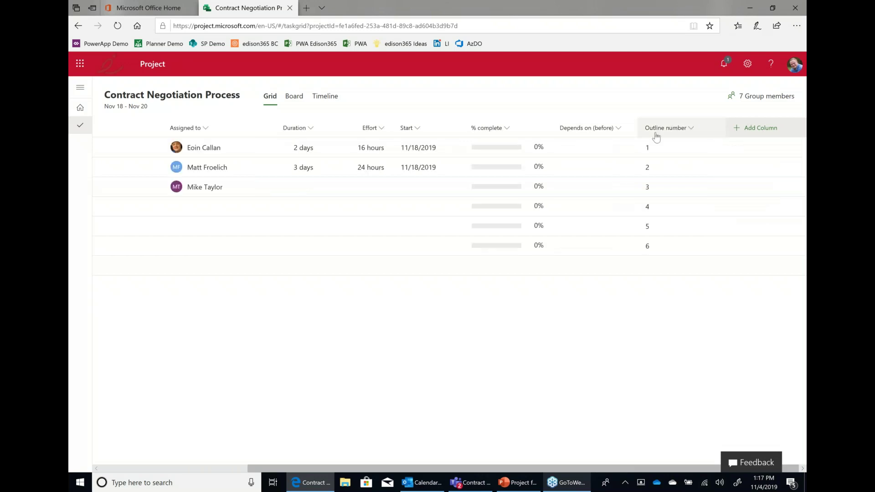
{"action": "mouse_move", "coordinate": [655, 129]}
{"action": "left_mouse_down"}
{"action": "mouse_move", "coordinate": [289, 111]}
{"action": "mouse_move", "coordinate": [85, 135]}
{"action": "mouse_move", "coordinate": [162, 137]}
{"action": "mouse_move", "coordinate": [176, 151]}
{"action": "mouse_move", "coordinate": [294, 139]}
{"action": "mouse_move", "coordinate": [274, 133]}
{"action": "left_mouse_up"}
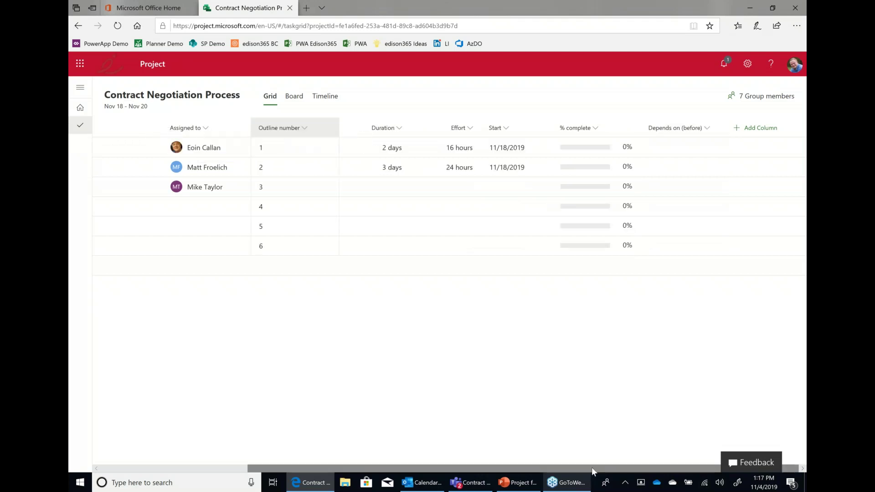
{"action": "left_click_drag", "start_coordinate": [467, 129], "coordinate": [171, 132]}
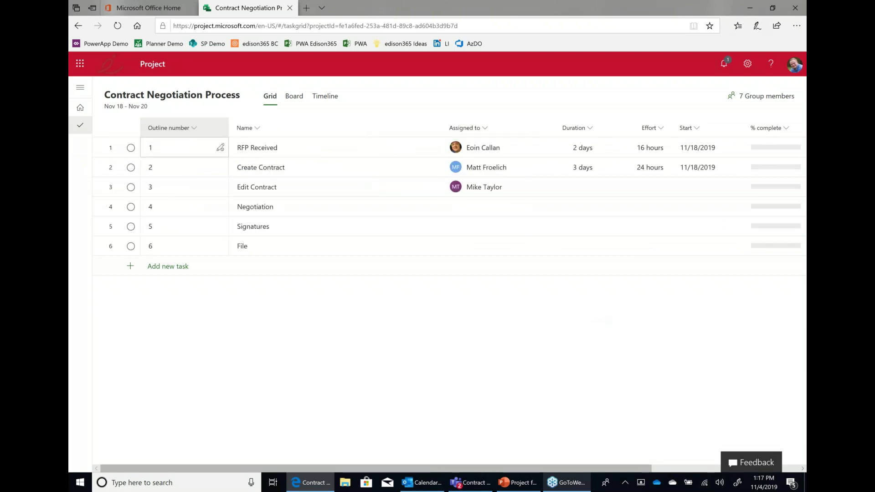
{"action": "left_click_drag", "start_coordinate": [229, 125], "coordinate": [187, 129]}
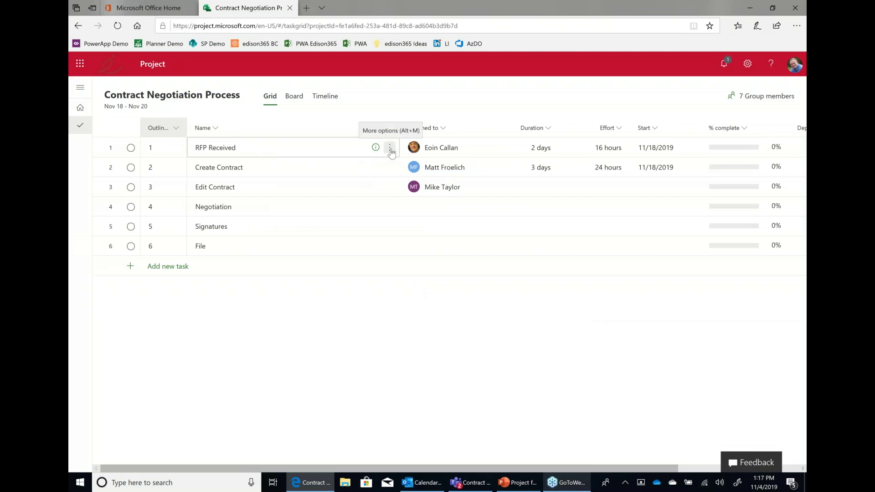
Step: In the RFP Received task's details, add a note stating who the RFP was received from and that it needs review
{"action": "left_click", "coordinate": [391, 148]}
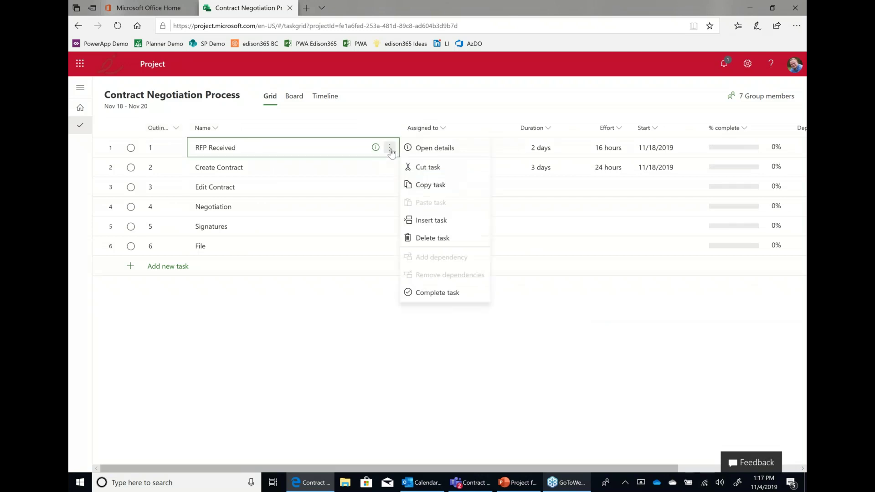
{"action": "left_click", "coordinate": [429, 151]}
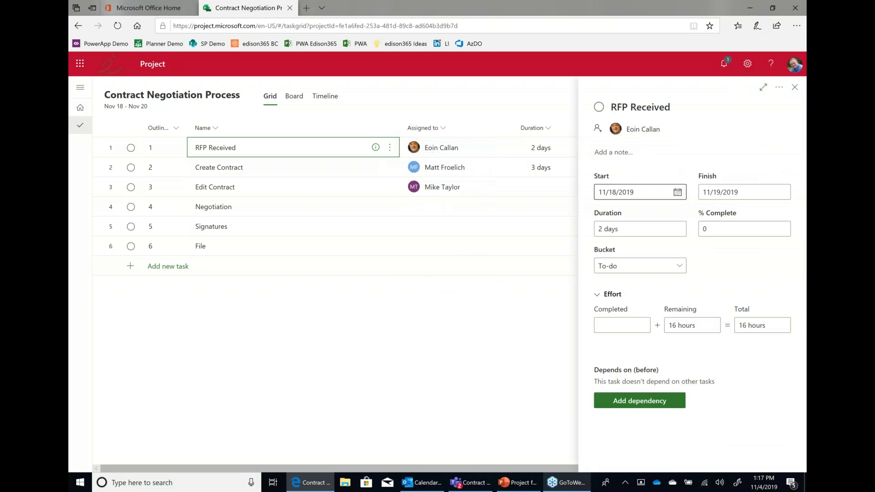
{"action": "left_click", "coordinate": [621, 155]}
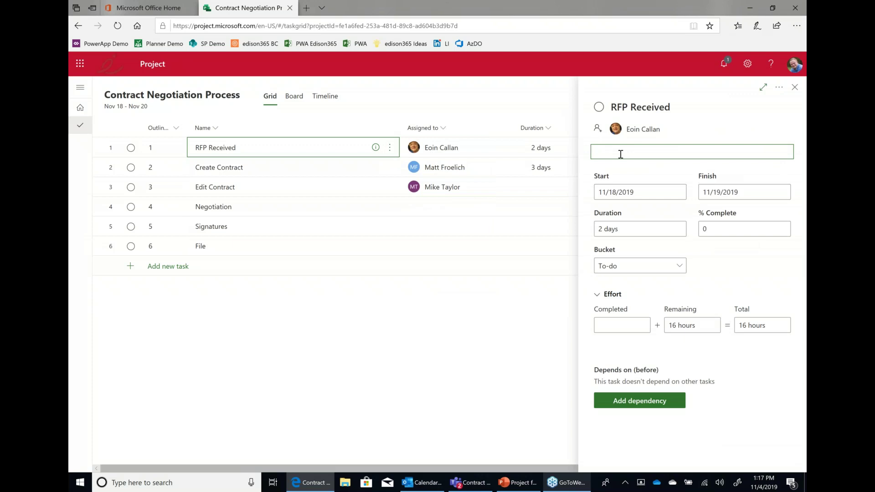
{"action": "type", "text": "RFP received from Bill on this date, and need to review"}
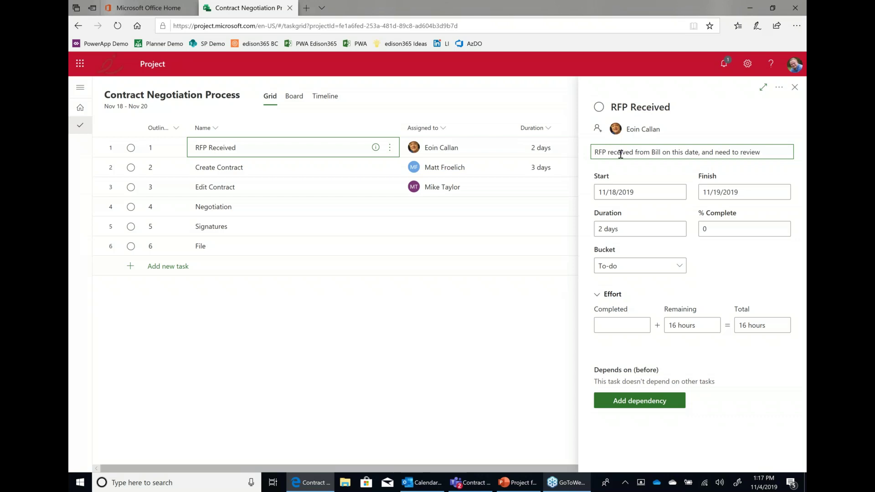
Step: Review the assignee and bucket choices in the RFP Received task's details, and close the details
{"action": "left_click", "coordinate": [718, 125]}
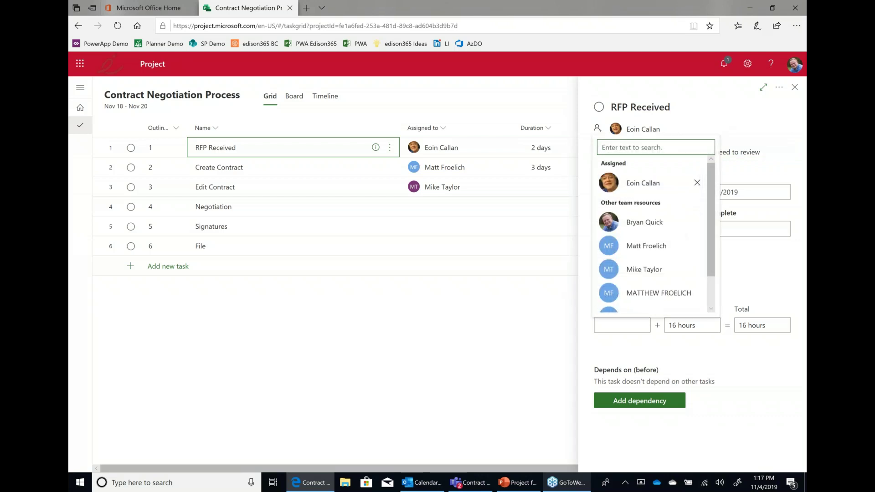
{"action": "left_click", "coordinate": [747, 393]}
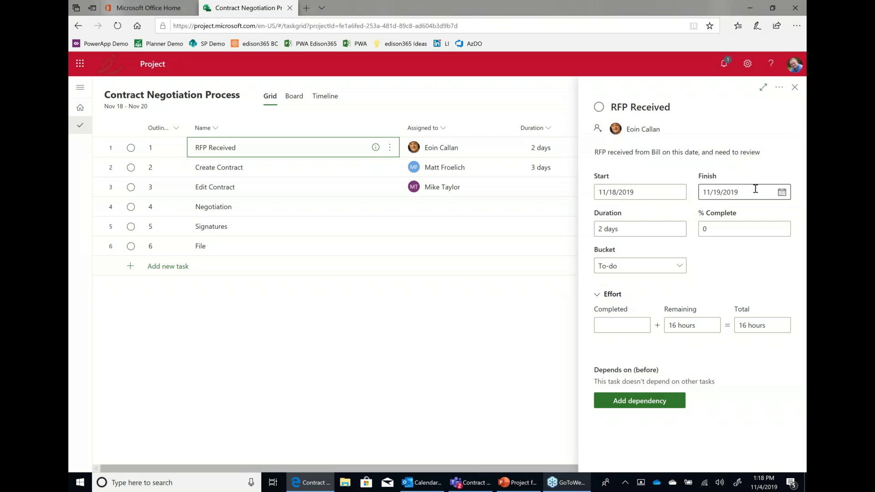
{"action": "left_click", "coordinate": [680, 270]}
{"action": "left_click", "coordinate": [681, 272]}
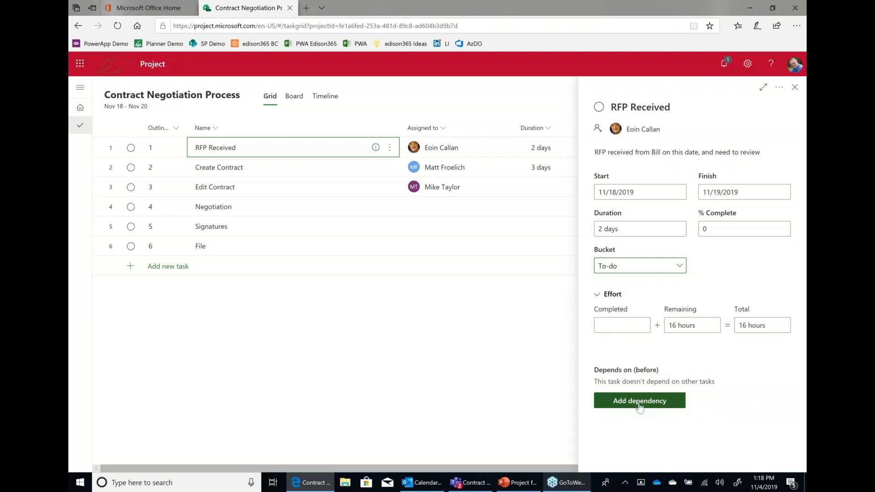
{"action": "left_click", "coordinate": [796, 88]}
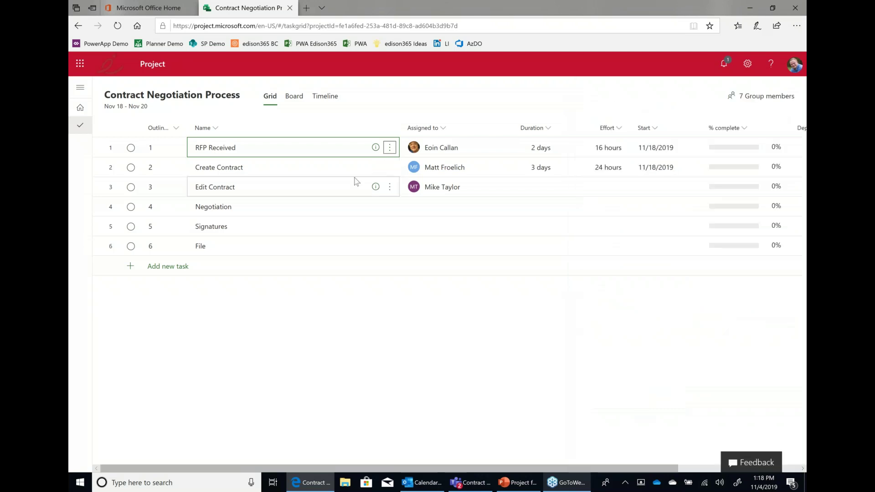
Step: Make the Create Contract task depend on RFP Received through its task details, and close the details
{"action": "left_click", "coordinate": [276, 175]}
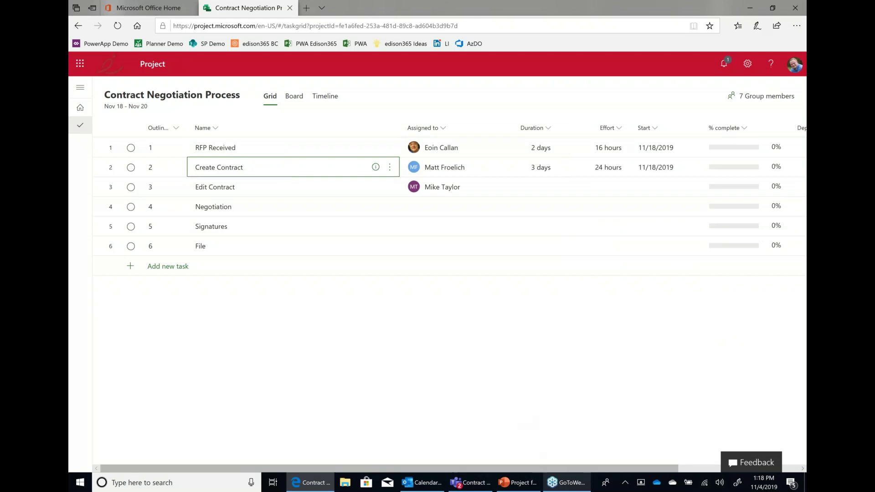
{"action": "left_click", "coordinate": [376, 168]}
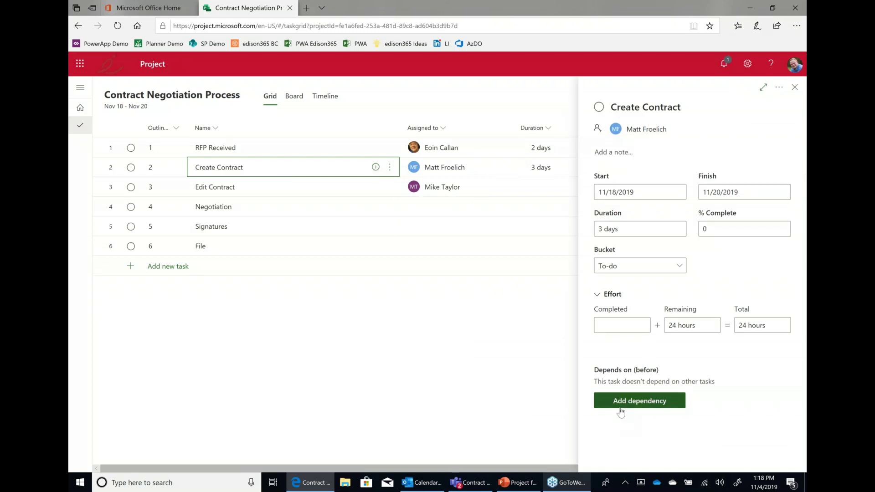
{"action": "left_click", "coordinate": [620, 407]}
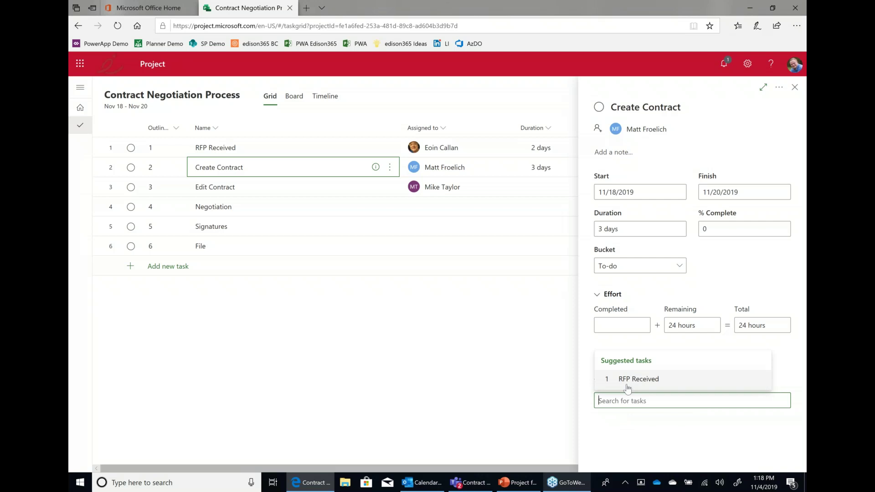
{"action": "left_click", "coordinate": [627, 388]}
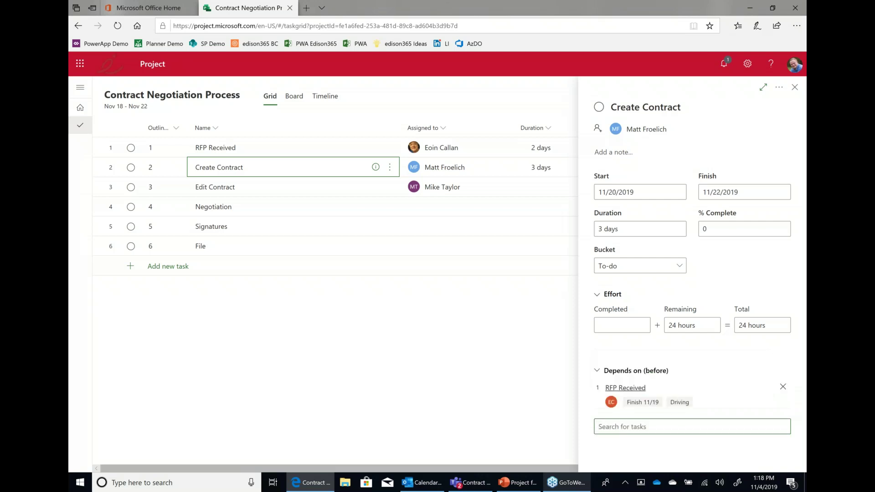
{"action": "left_click", "coordinate": [795, 87]}
Step: Make the Edit Contract task depend on Create Contract directly in the grid
{"action": "scroll", "coordinate": [656, 115], "scroll_direction": "right", "scroll_amount": 3}
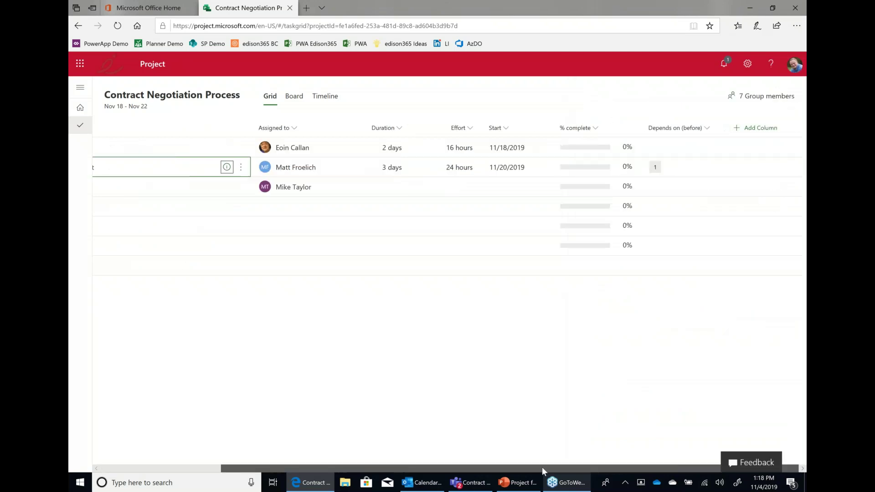
{"action": "left_click", "coordinate": [676, 192]}
{"action": "left_click", "coordinate": [676, 192]}
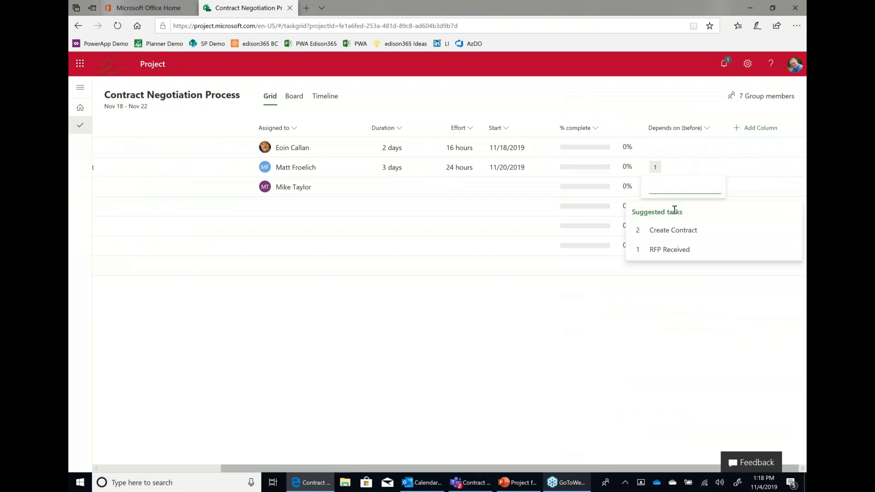
{"action": "left_click", "coordinate": [673, 230]}
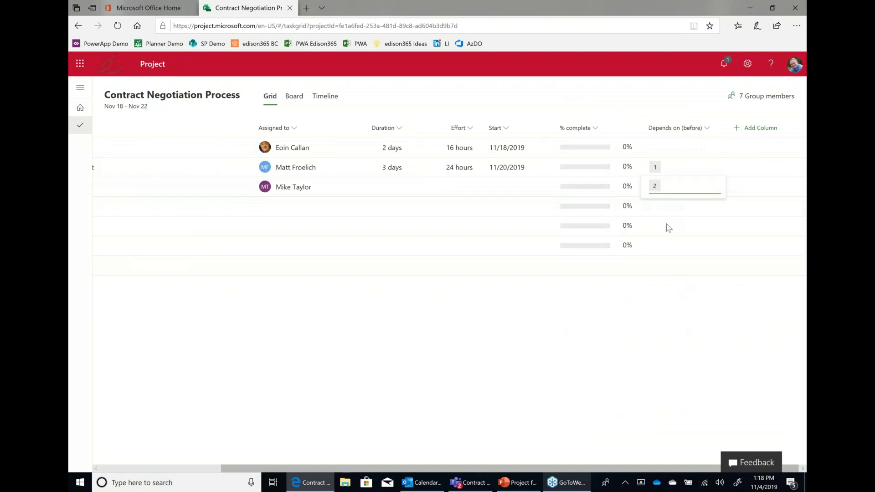
Step: Make the Negotiation task depend on task 3, Edit Contract, directly in the grid
{"action": "left_click", "coordinate": [669, 208]}
{"action": "left_click", "coordinate": [670, 210]}
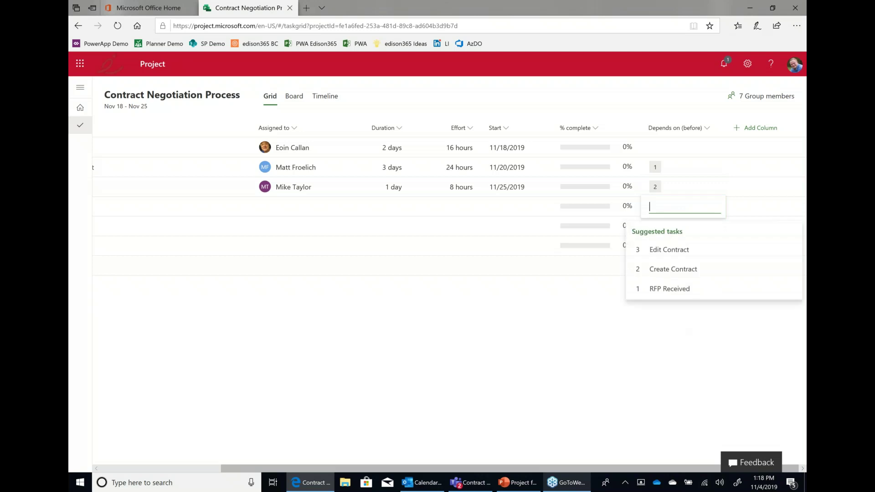
{"action": "type", "text": "3"}
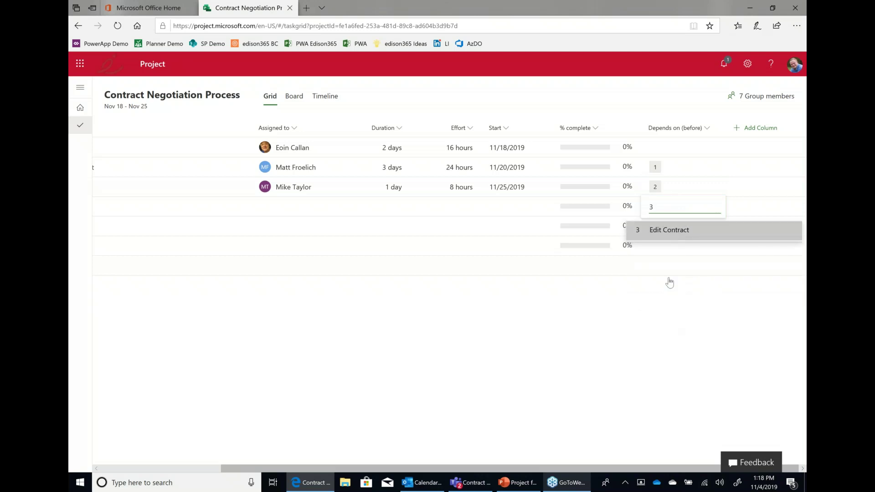
{"action": "left_click", "coordinate": [671, 233]}
{"action": "key", "text": "Return"}
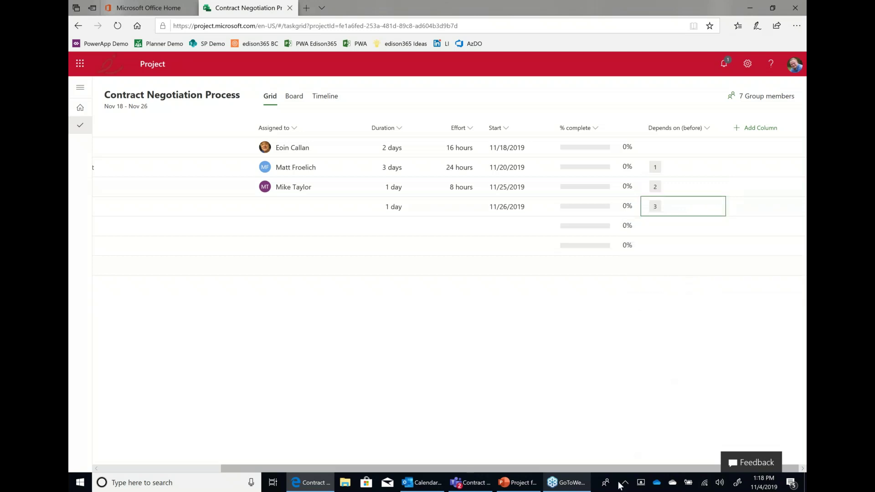
Step: Mark the RFP Received task as complete
{"action": "left_click_drag", "start_coordinate": [591, 468], "coordinate": [427, 467]}
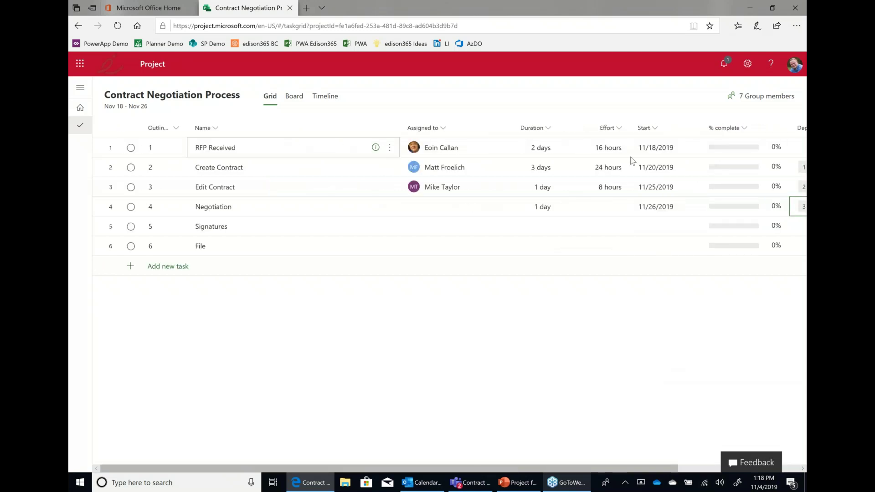
{"action": "mouse_move", "coordinate": [727, 152]}
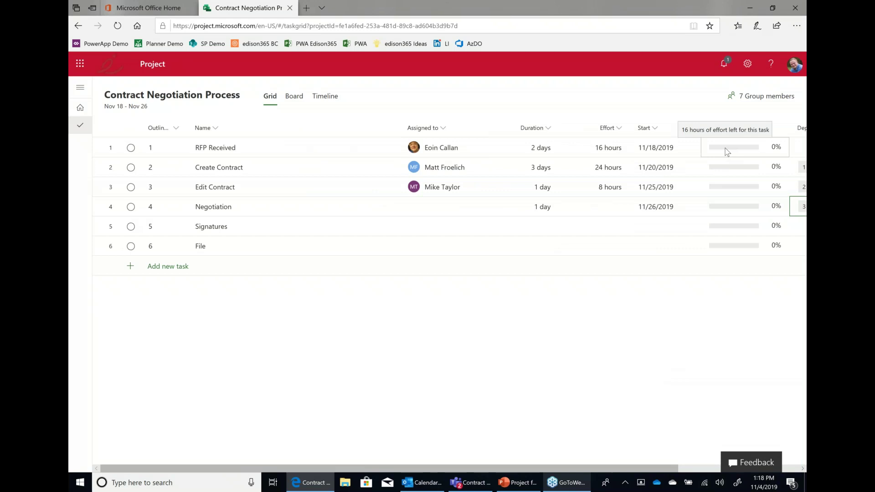
{"action": "left_click", "coordinate": [131, 148]}
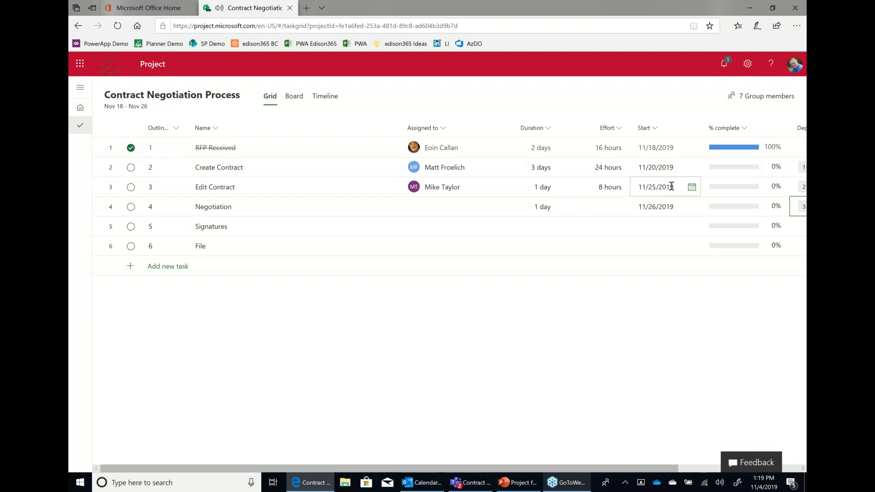
Step: Set the completion percentage of the Create Contract task to 50
{"action": "left_click", "coordinate": [724, 170]}
{"action": "left_click", "coordinate": [723, 169]}
{"action": "type", "text": "50"}
{"action": "key", "text": "Return"}
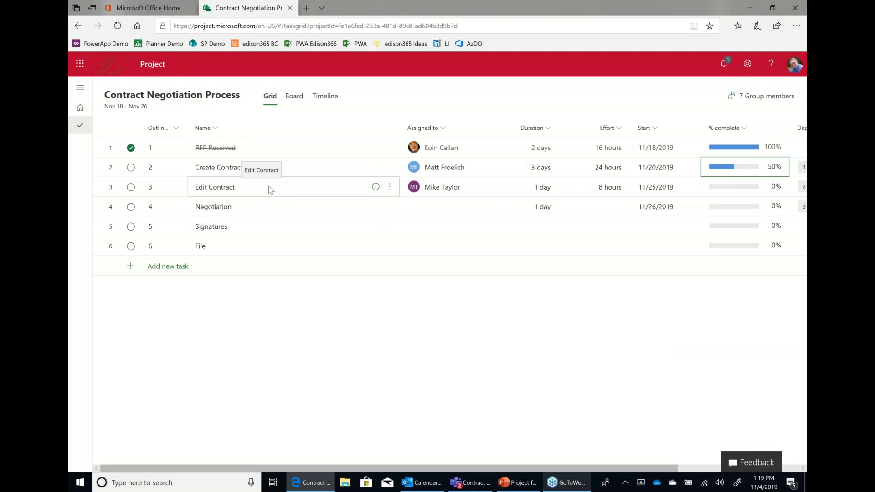
Step: Make the Edit Contract task a subtask of Create Contract
{"action": "left_click", "coordinate": [390, 188]}
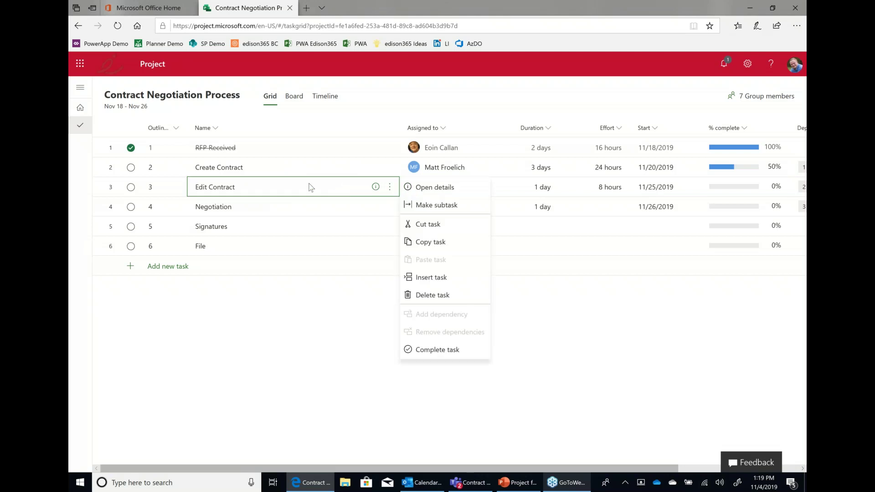
{"action": "left_click", "coordinate": [310, 185]}
{"action": "left_click", "coordinate": [344, 260]}
{"action": "left_click", "coordinate": [323, 190]}
{"action": "left_click", "coordinate": [390, 187]}
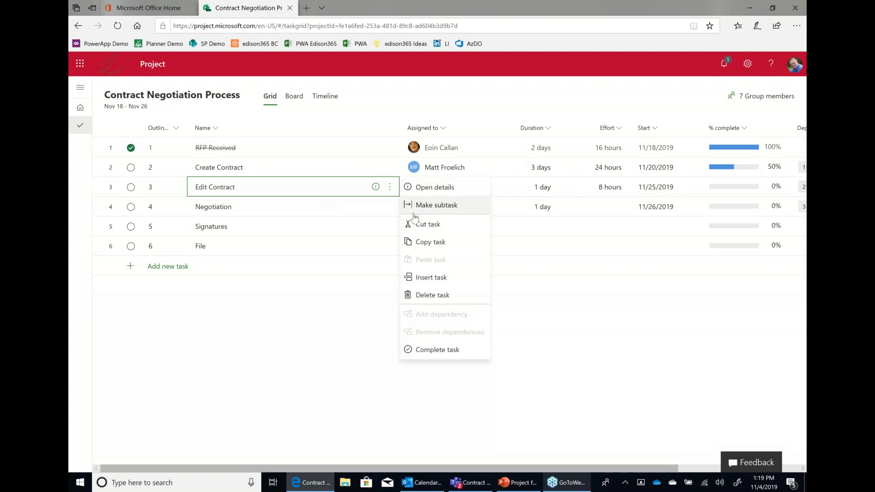
{"action": "left_click", "coordinate": [414, 211]}
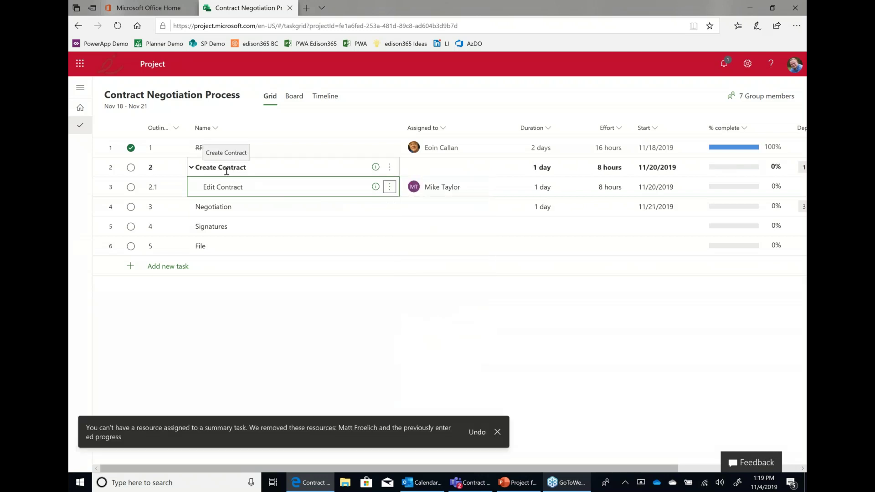
Step: Make the Negotiation task a subtask of Create Contract and dismiss the incoming mail notification
{"action": "left_click", "coordinate": [273, 207]}
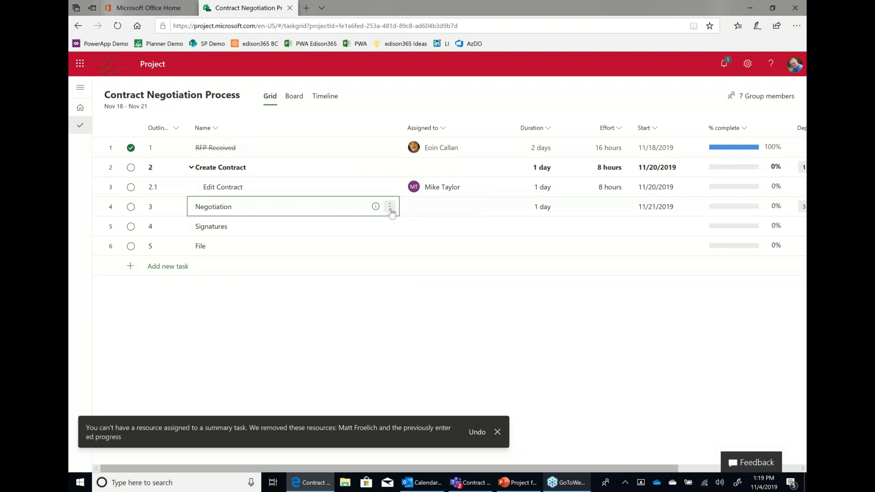
{"action": "left_click", "coordinate": [389, 207]}
{"action": "left_click", "coordinate": [425, 224]}
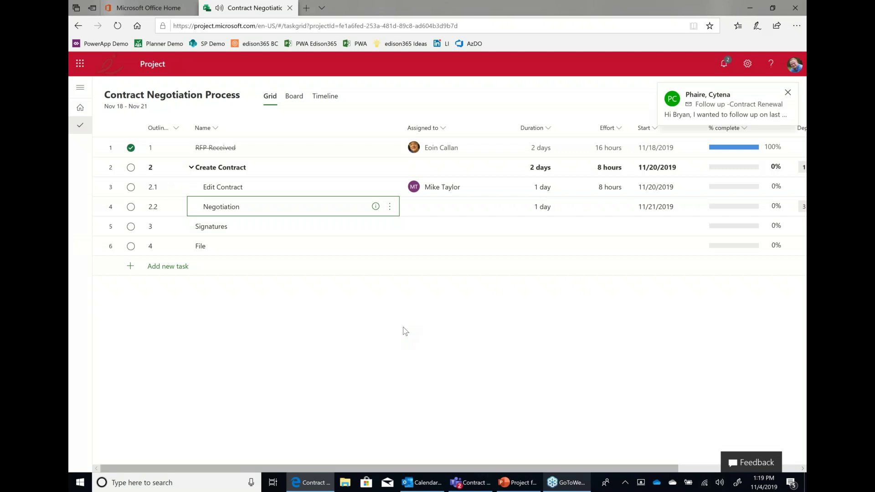
{"action": "left_click", "coordinate": [788, 93]}
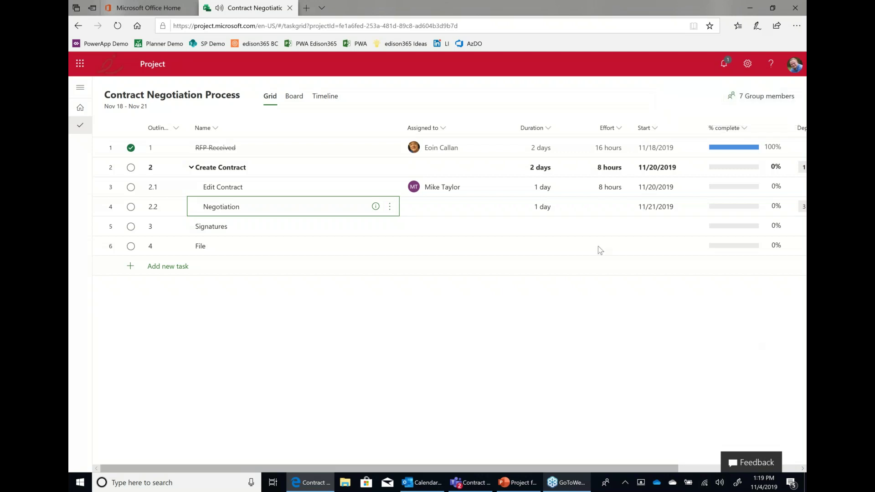
Step: In the board view, move the Signatures task from Not Started to In Progress
{"action": "left_click", "coordinate": [294, 96]}
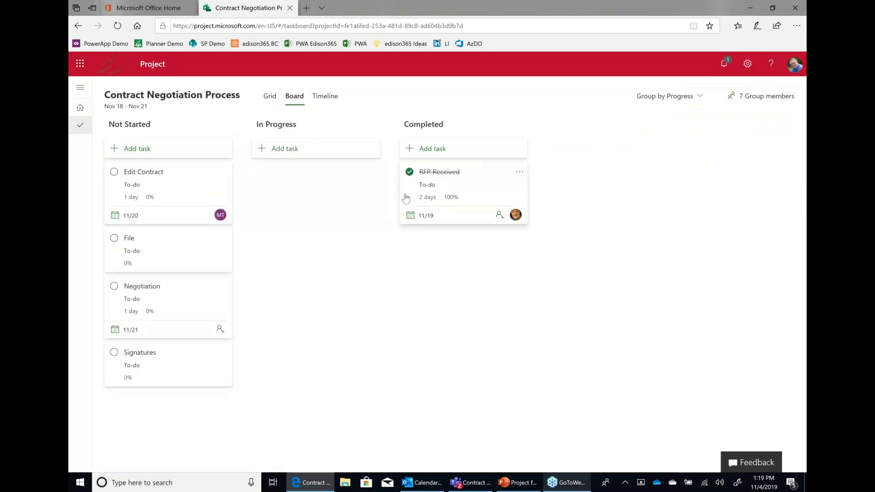
{"action": "left_click_drag", "start_coordinate": [188, 373], "coordinate": [313, 178]}
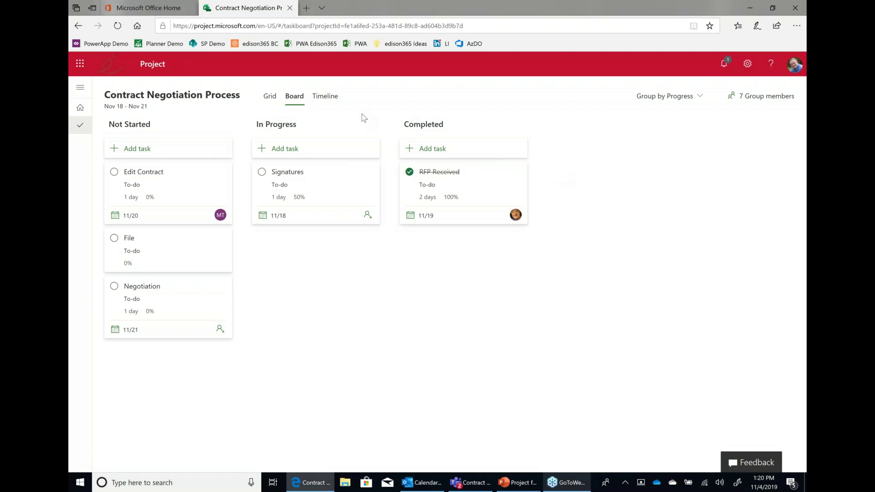
Step: In the timeline view, link the Negotiation task to Signatures so that Signatures depends on it
{"action": "left_click", "coordinate": [325, 97]}
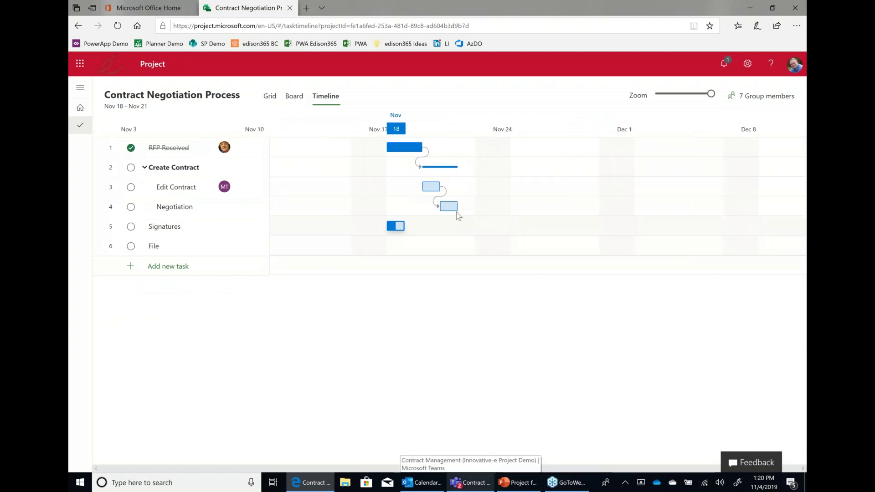
{"action": "mouse_move", "coordinate": [456, 208]}
{"action": "left_click_drag", "start_coordinate": [466, 208], "coordinate": [393, 225]}
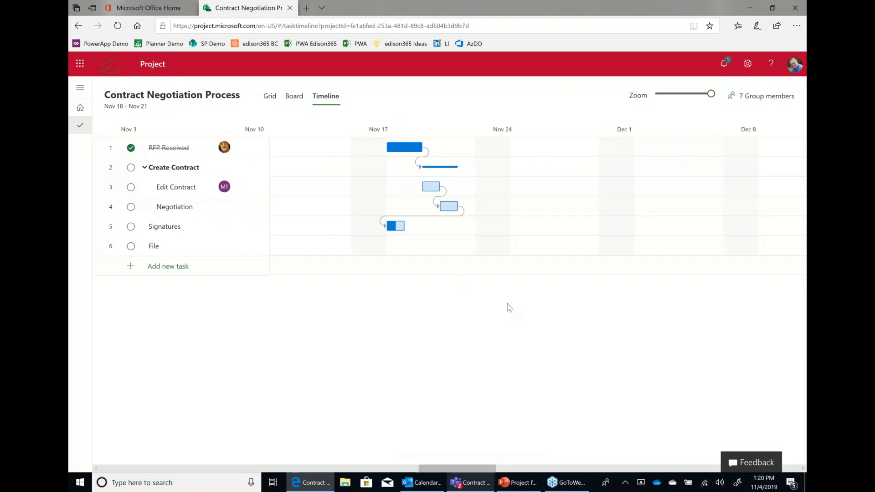
Step: Reschedule the Signatures task on the timeline to start on Nov 26 and extend its duration to finish on Dec 4
{"action": "mouse_move", "coordinate": [393, 226]}
{"action": "left_click_drag", "start_coordinate": [395, 225], "coordinate": [567, 295]}
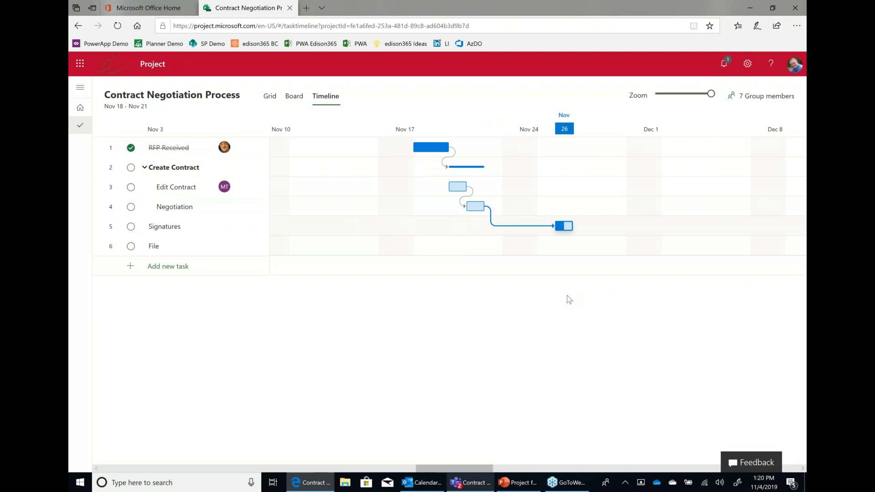
{"action": "mouse_move", "coordinate": [565, 227]}
{"action": "left_click_drag", "start_coordinate": [567, 226], "coordinate": [693, 405]}
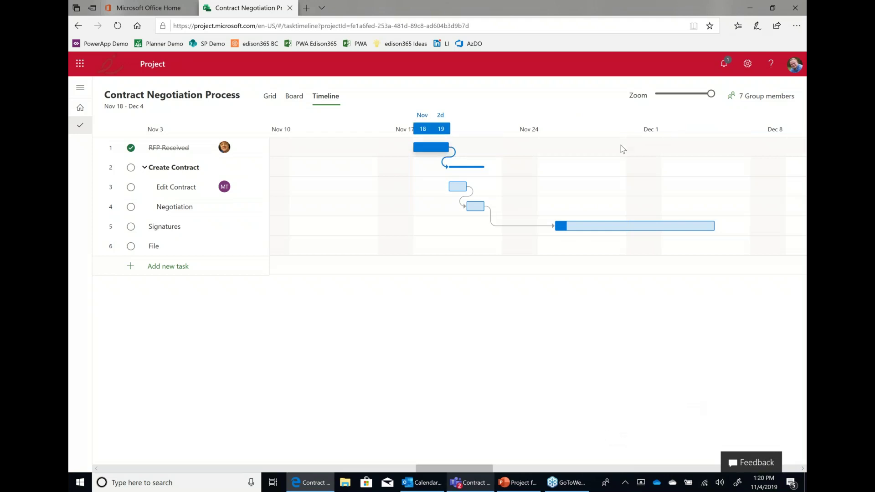
{"action": "mouse_move", "coordinate": [712, 94]}
{"action": "left_mouse_down"}
{"action": "mouse_move", "coordinate": [697, 97]}
{"action": "mouse_move", "coordinate": [715, 94]}
{"action": "left_mouse_up"}
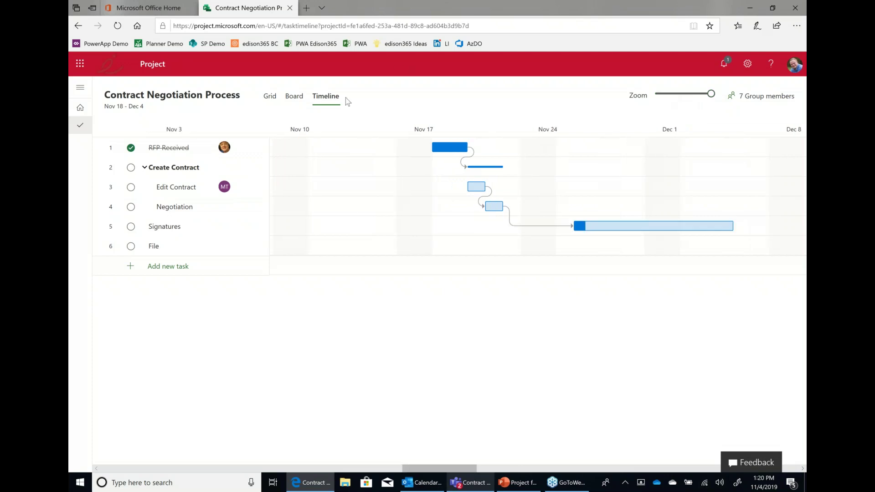
Step: Switch to Microsoft Teams and open Sample SOW.docx from the Contract Management channel's files for editing in Teams
{"action": "left_click", "coordinate": [481, 483]}
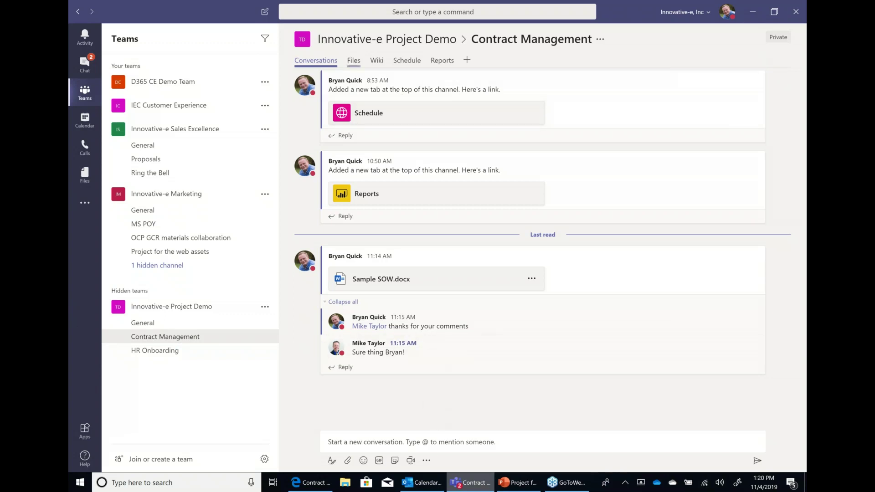
{"action": "left_click", "coordinate": [353, 61]}
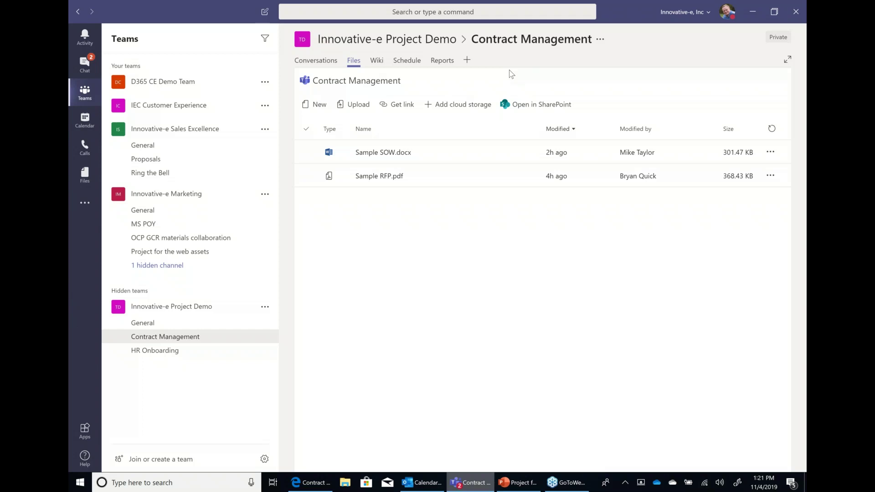
{"action": "left_click", "coordinate": [376, 154]}
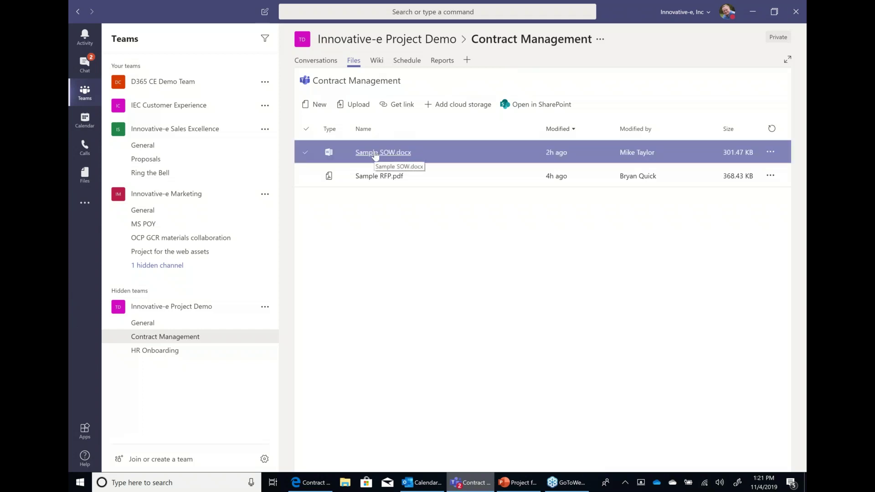
{"action": "left_click", "coordinate": [375, 154]}
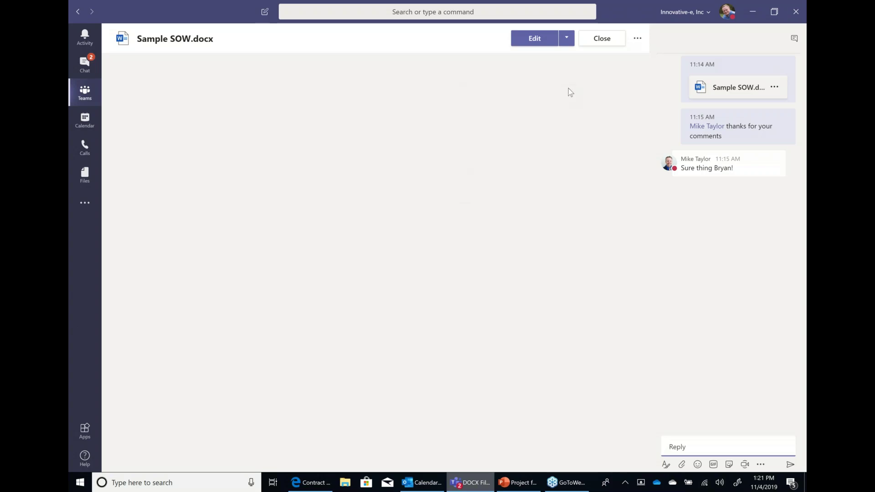
{"action": "left_click", "coordinate": [567, 40]}
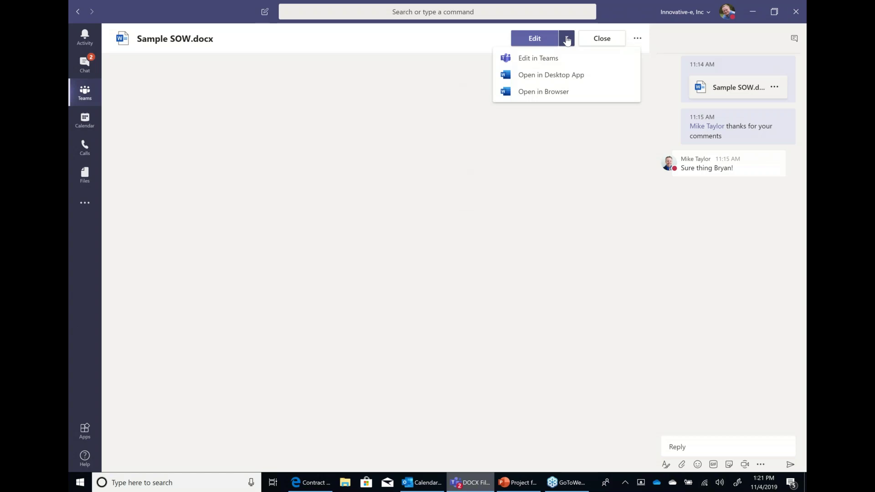
{"action": "left_click", "coordinate": [554, 59]}
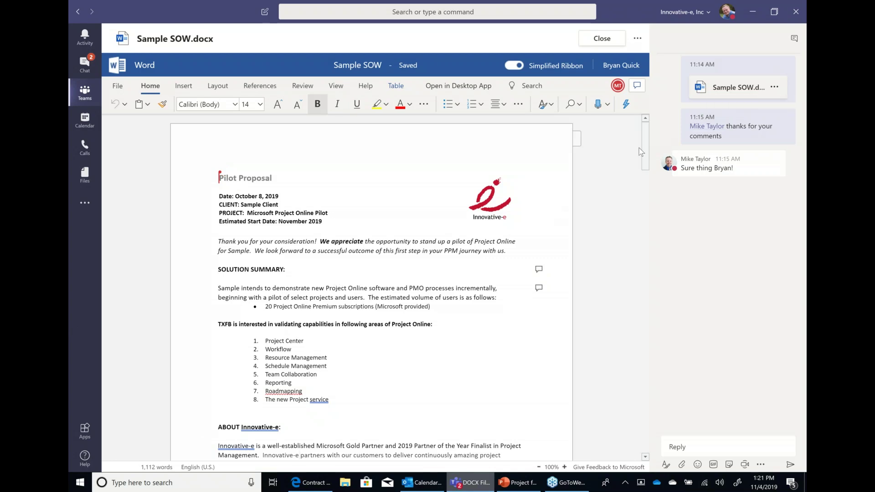
Step: Replace "well-established" with "integrated" in the first sentence of the ABOUT Innovative-e section
{"action": "scroll", "coordinate": [645, 151], "scroll_direction": "down", "scroll_amount": 3}
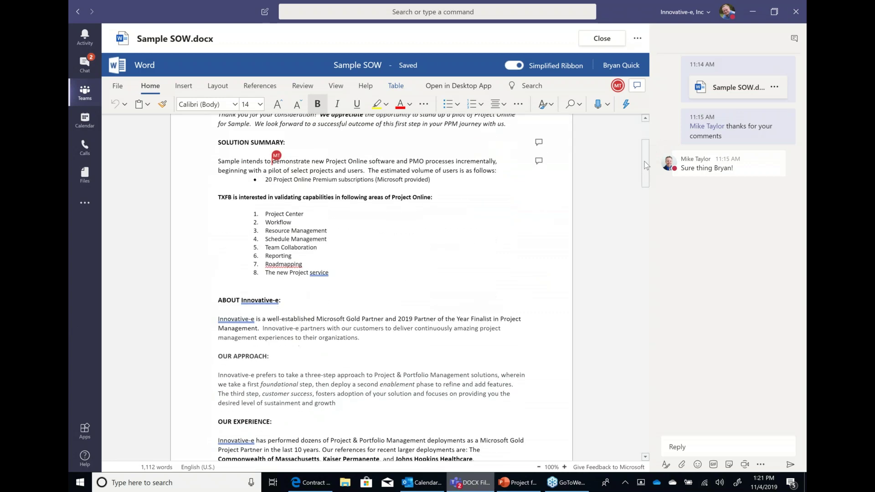
{"action": "scroll", "coordinate": [646, 173], "scroll_direction": "down", "scroll_amount": 3}
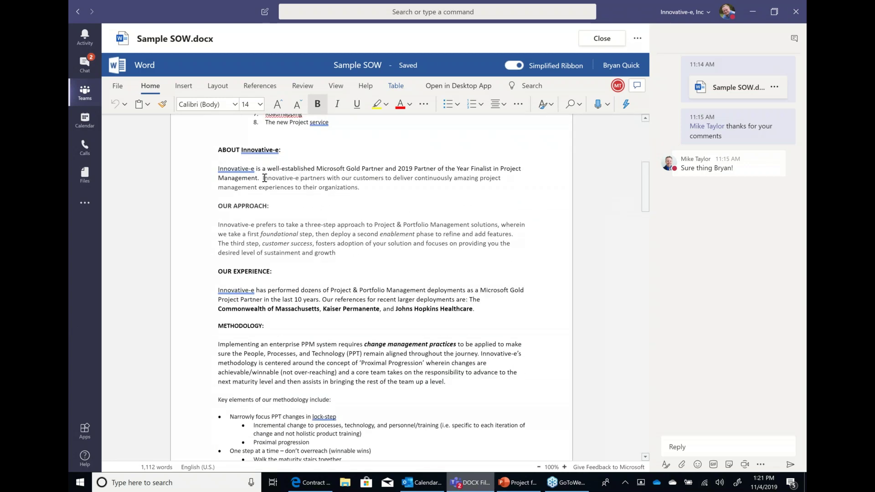
{"action": "left_click_drag", "start_coordinate": [267, 168], "coordinate": [316, 170]}
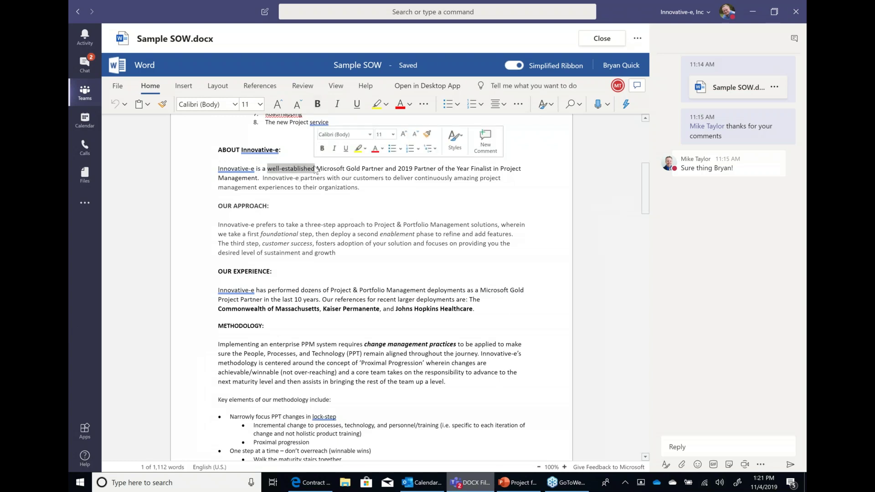
{"action": "type", "text": "integrated"}
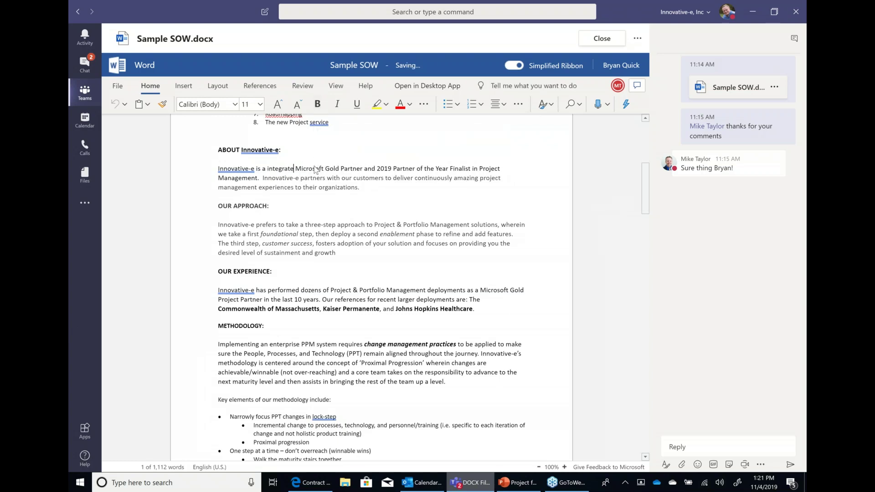
Step: Check the co-author's edit in the Solution Summary, and send a reply mentioning the colleague with "agree with your changes" in the document's conversation
{"action": "scroll", "coordinate": [315, 170], "scroll_direction": "up", "scroll_amount": 1}
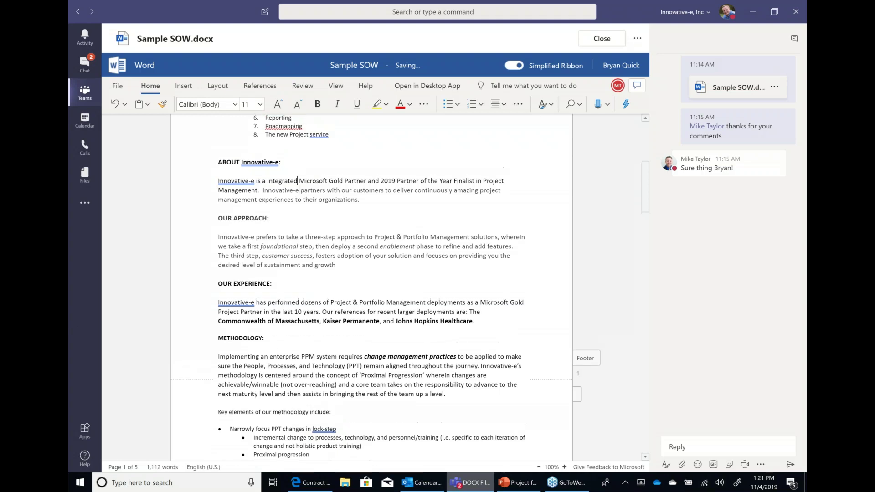
{"action": "scroll", "coordinate": [500, 190], "scroll_direction": "up", "scroll_amount": 1}
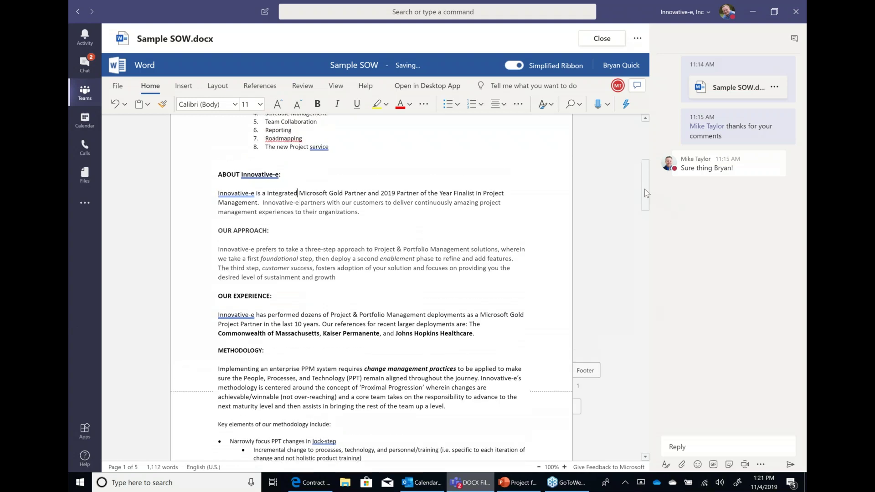
{"action": "scroll", "coordinate": [645, 189], "scroll_direction": "up", "scroll_amount": 6}
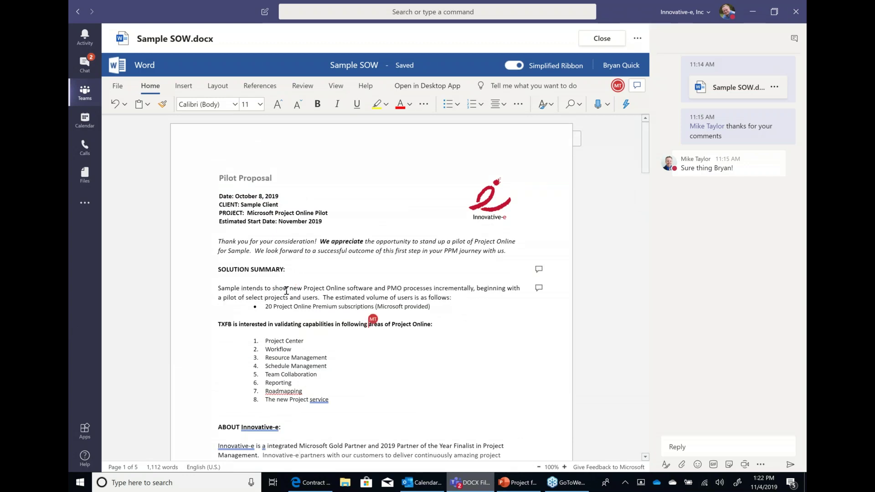
{"action": "scroll", "coordinate": [286, 291], "scroll_direction": "down", "scroll_amount": 1}
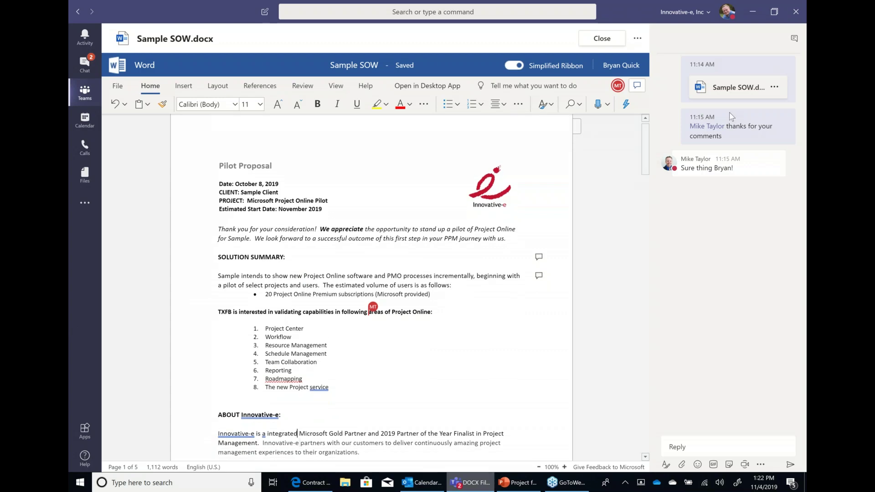
{"action": "left_click", "coordinate": [726, 447]}
{"action": "type", "text": "@mike"}
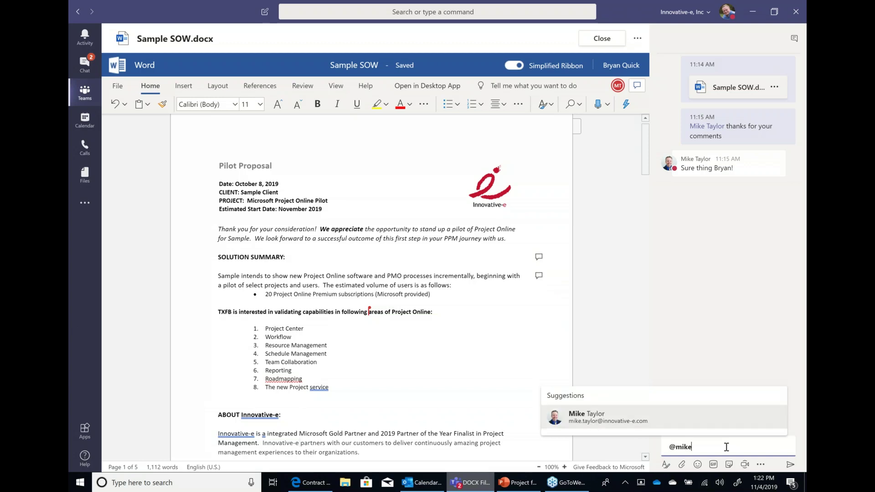
{"action": "key", "text": "Return"}
{"action": "type", "text": "ag"}
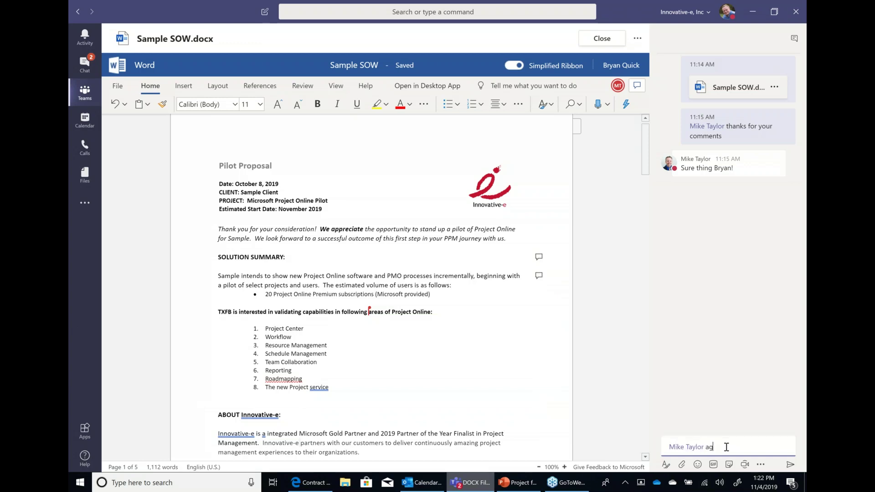
{"action": "type", "text": "ree with your changes"}
{"action": "key", "text": "Return"}
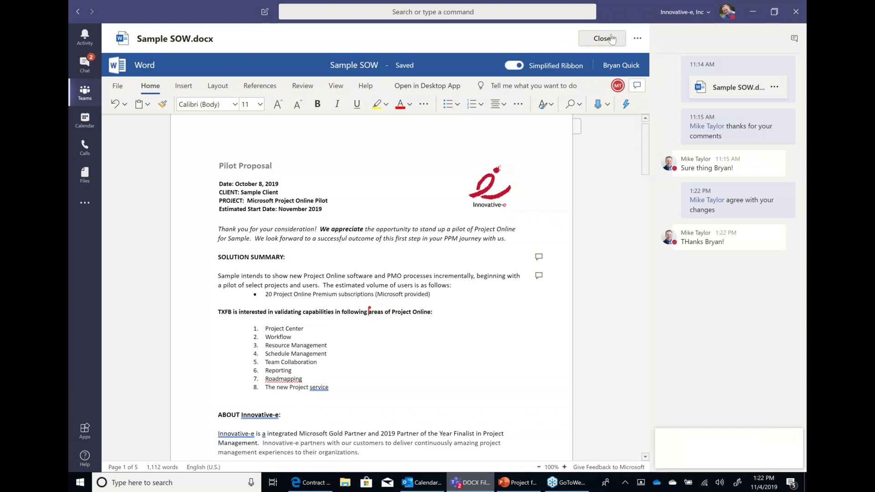
Step: Give the colleague's latest reply a thumbs-up reaction and close the Sample SOW document
{"action": "mouse_move", "coordinate": [775, 233]}
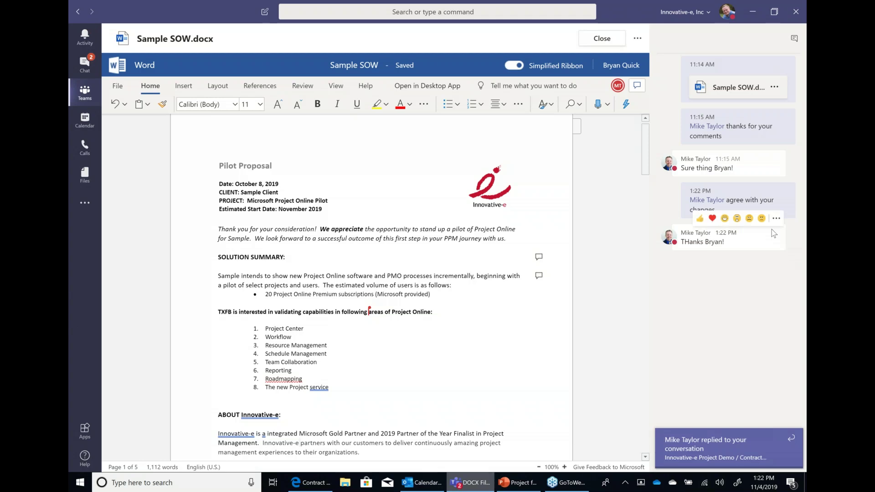
{"action": "left_click", "coordinate": [703, 221]}
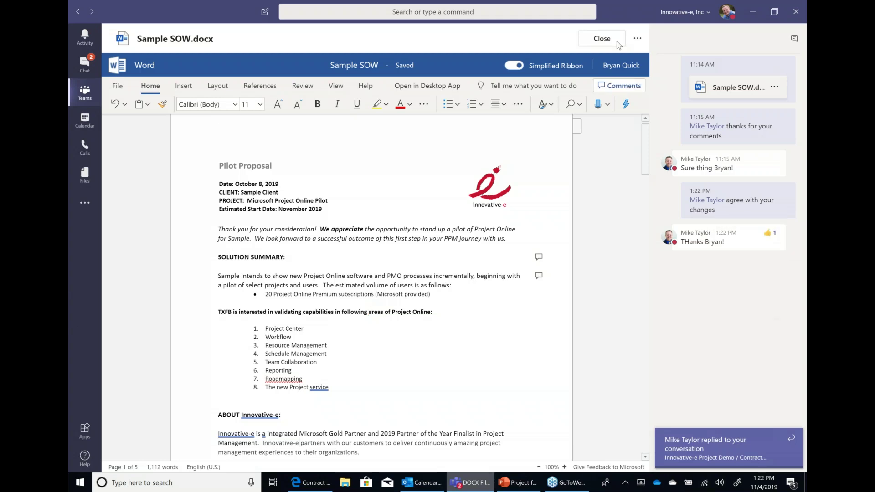
{"action": "left_click", "coordinate": [601, 42]}
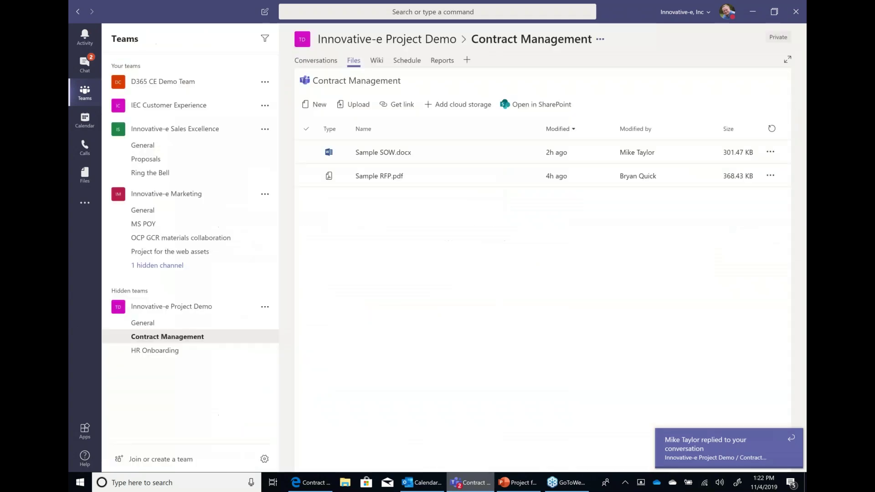
Step: Open the channel's Schedule and mark the task "Contract Review by both parties" as complete
{"action": "left_click", "coordinate": [402, 63]}
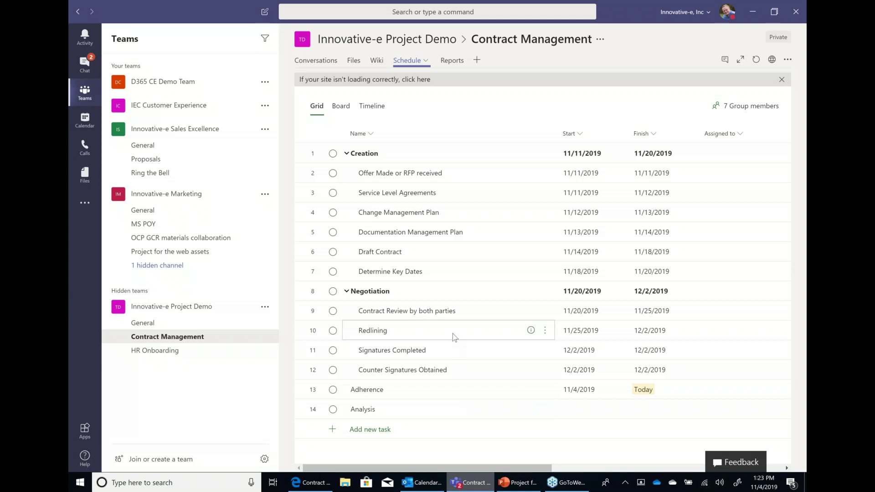
{"action": "left_click", "coordinate": [333, 311]}
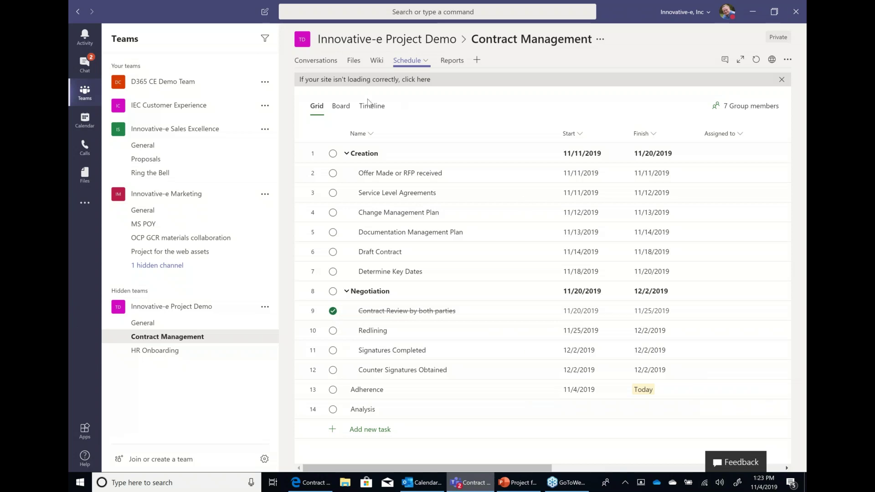
Step: On the schedule's board grouped by progress, move the Adherence task to In Progress and return to the grid view
{"action": "left_click", "coordinate": [333, 107]}
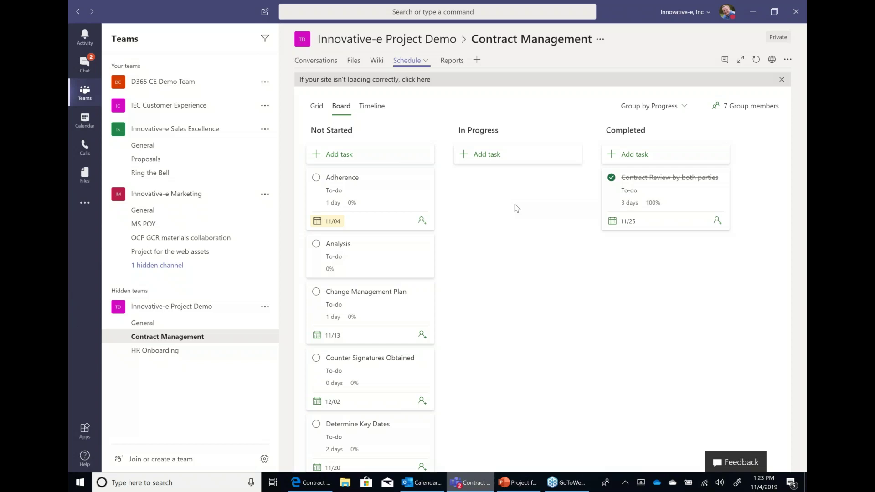
{"action": "left_click_drag", "start_coordinate": [369, 194], "coordinate": [517, 208]}
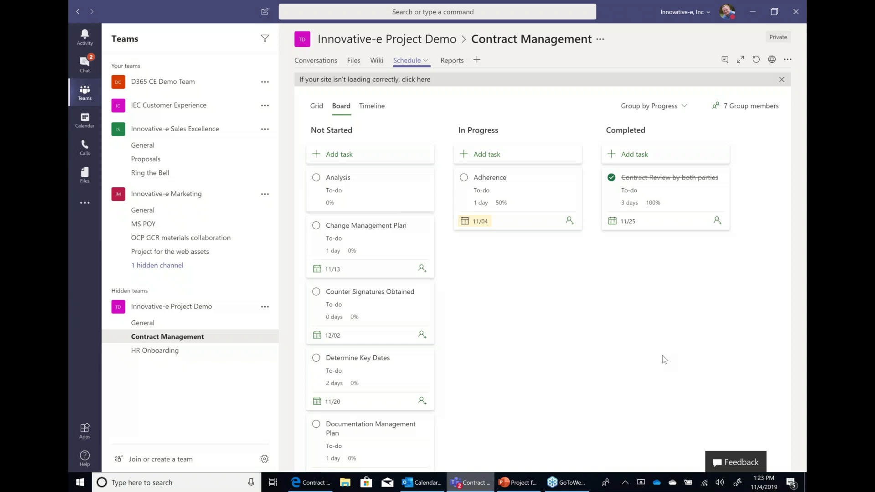
{"action": "left_click", "coordinate": [318, 107]}
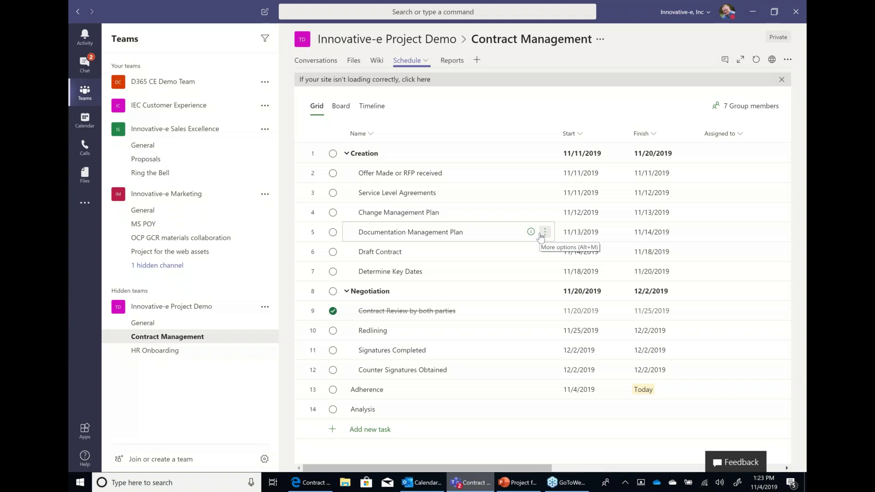
Step: Examine the task bars and dependencies of the Creation and Negotiation phases on the schedule's timeline, and return to the grid
{"action": "left_click", "coordinate": [372, 106]}
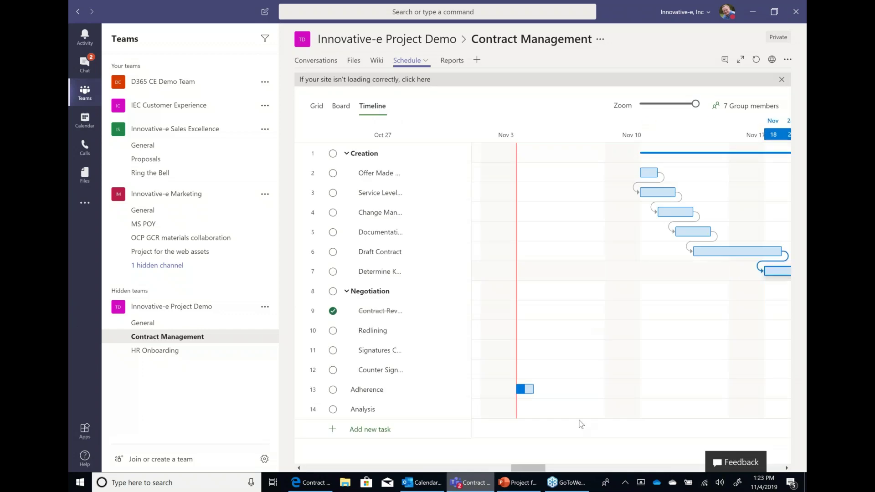
{"action": "left_click_drag", "start_coordinate": [580, 478], "coordinate": [543, 476]}
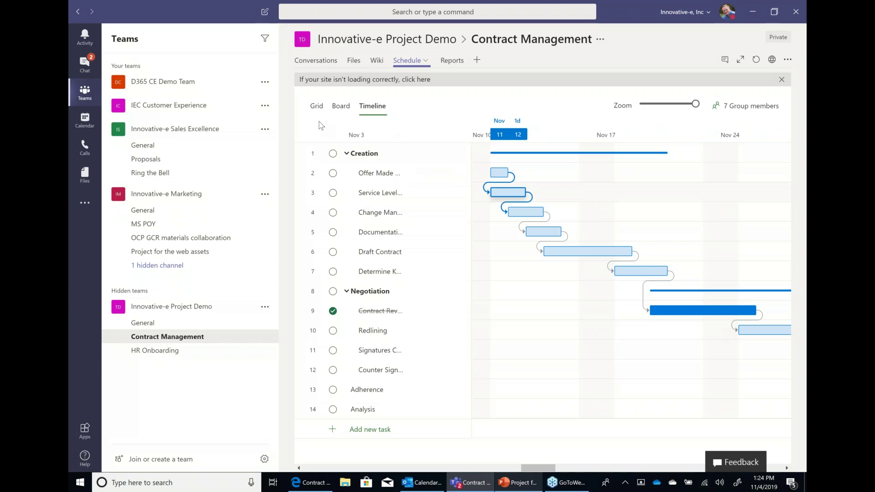
{"action": "left_click", "coordinate": [317, 106]}
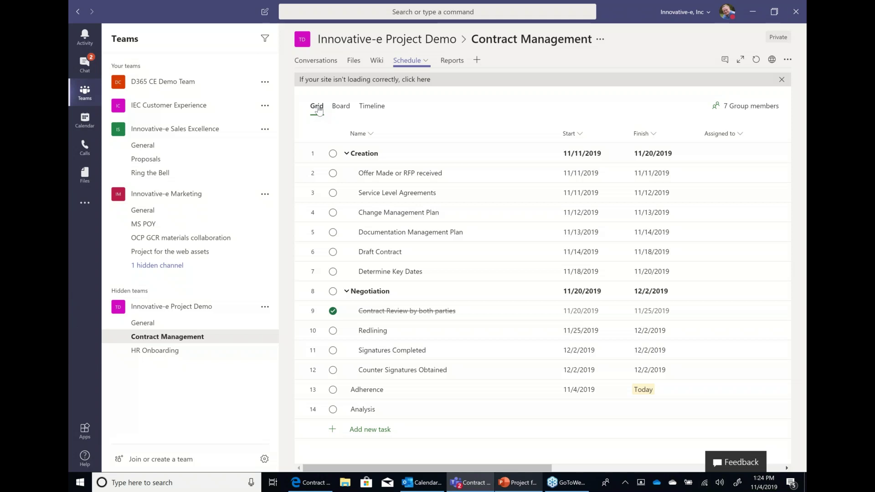
Step: Open the channel's Reports and review the Portfolio Dashboard, Portfolio Timeline and Portfolio Milestones pages
{"action": "left_click", "coordinate": [452, 63]}
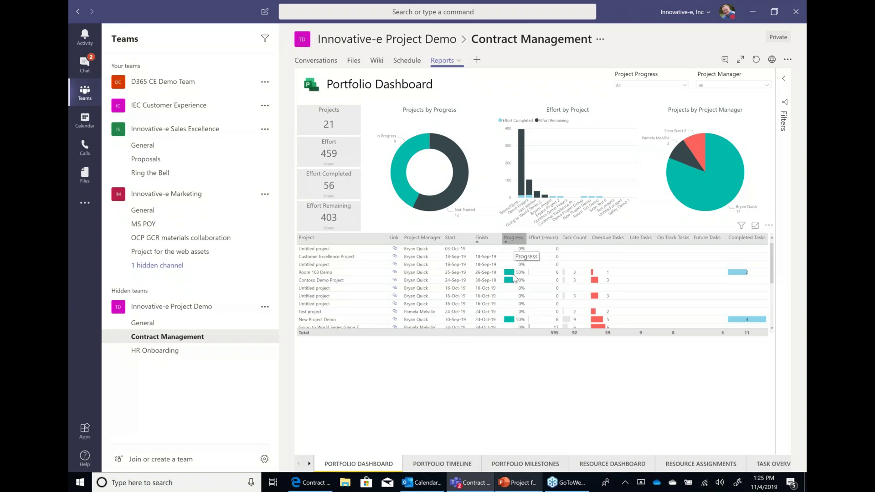
{"action": "left_click", "coordinate": [438, 464]}
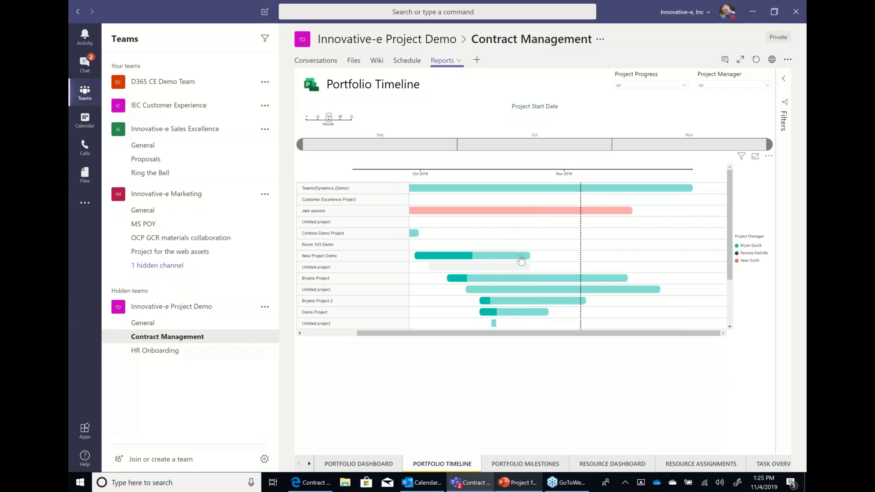
{"action": "left_click", "coordinate": [527, 466]}
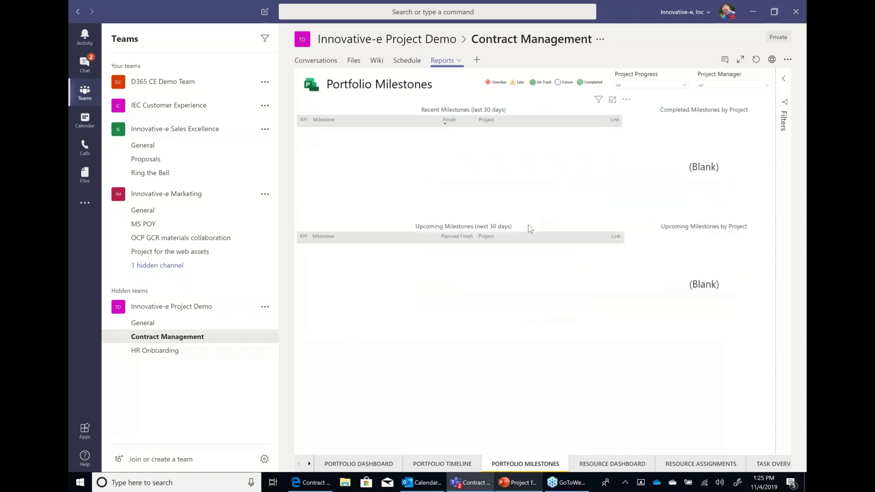
Step: Review the Resource Dashboard and Resource Assignments pages, expanding the first resource to its assigned projects
{"action": "left_click", "coordinate": [599, 466]}
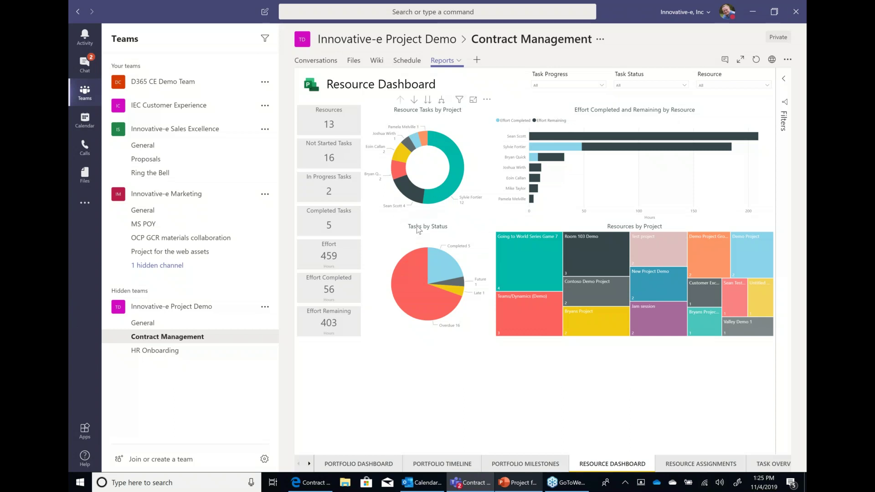
{"action": "left_click", "coordinate": [687, 465]}
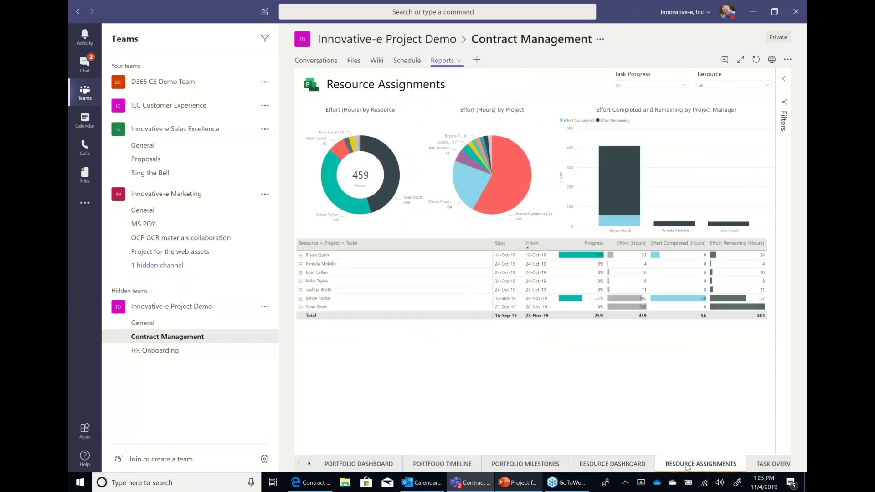
{"action": "left_click", "coordinate": [302, 258]}
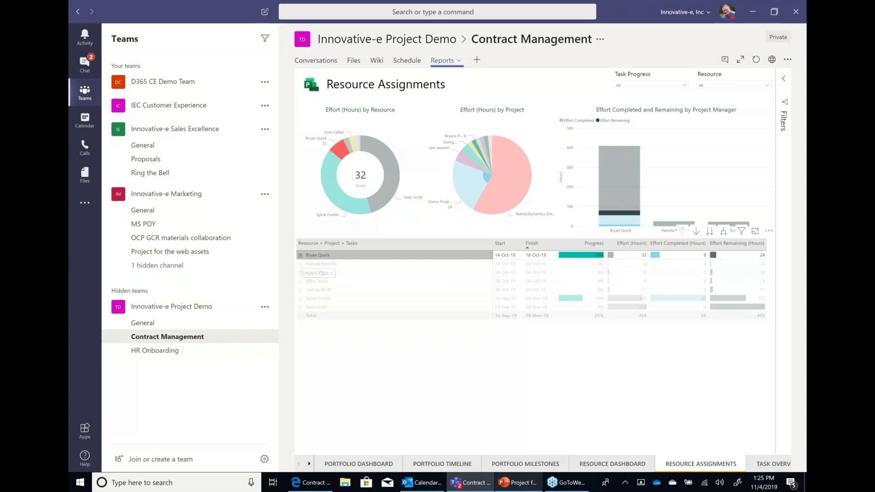
{"action": "left_click", "coordinate": [300, 256]}
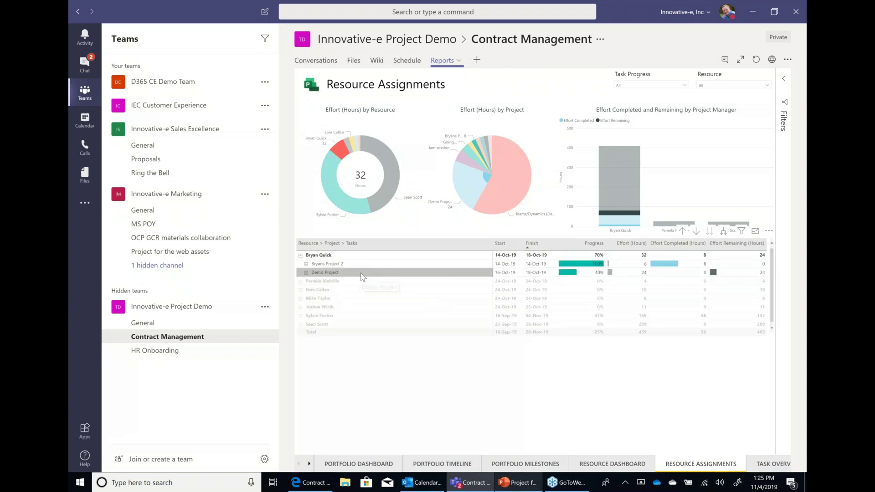
Step: Examine the Task Overview and Project Timeline report pages, and bring the first report pages back within reach
{"action": "left_click", "coordinate": [769, 468]}
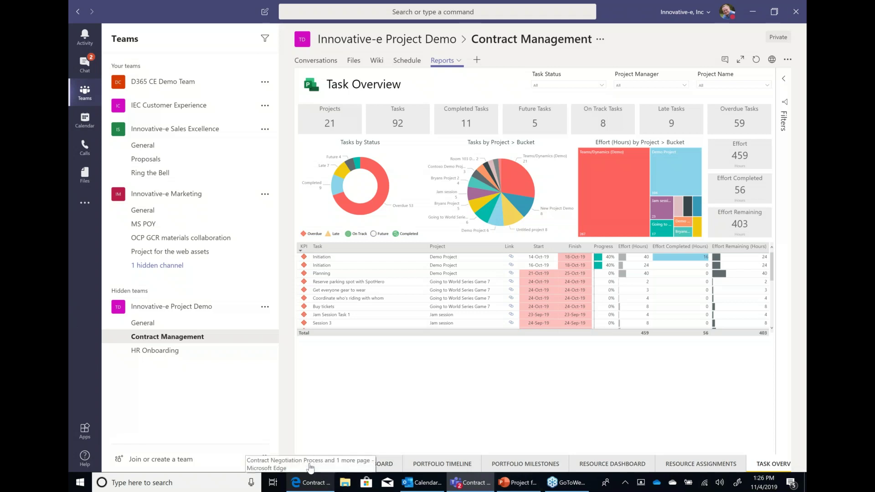
{"action": "left_click", "coordinate": [310, 466]}
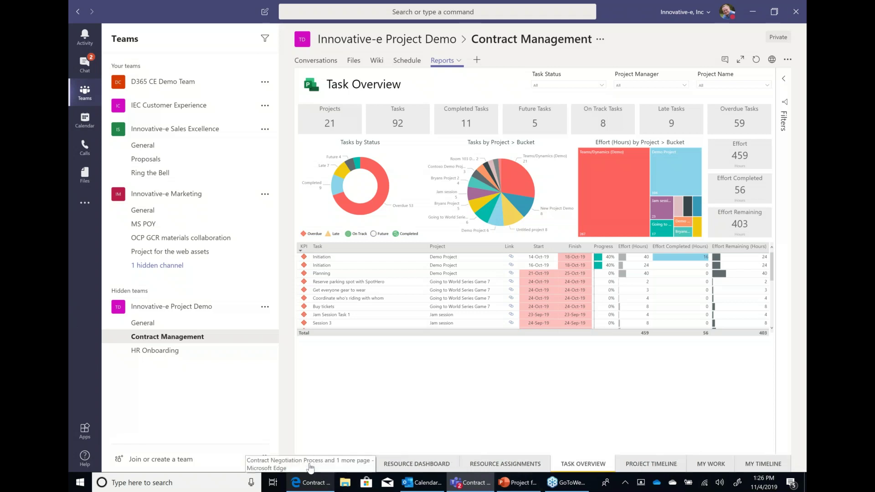
{"action": "left_click", "coordinate": [646, 465]}
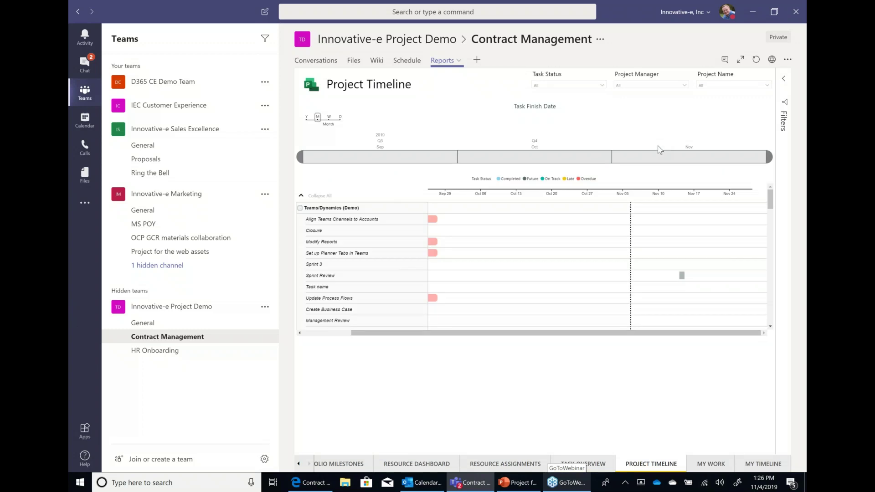
{"action": "left_click", "coordinate": [299, 464]}
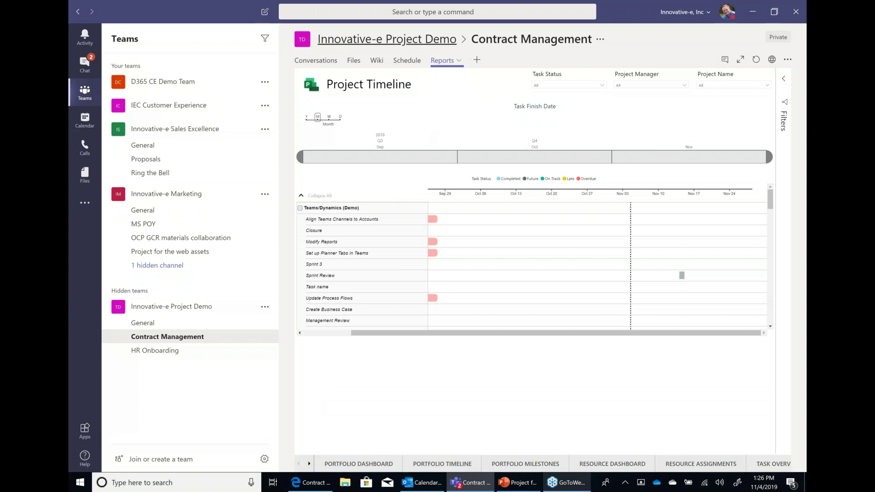
Step: Revisit the Contract Management channel's Schedule and Conversations
{"action": "left_click", "coordinate": [403, 67]}
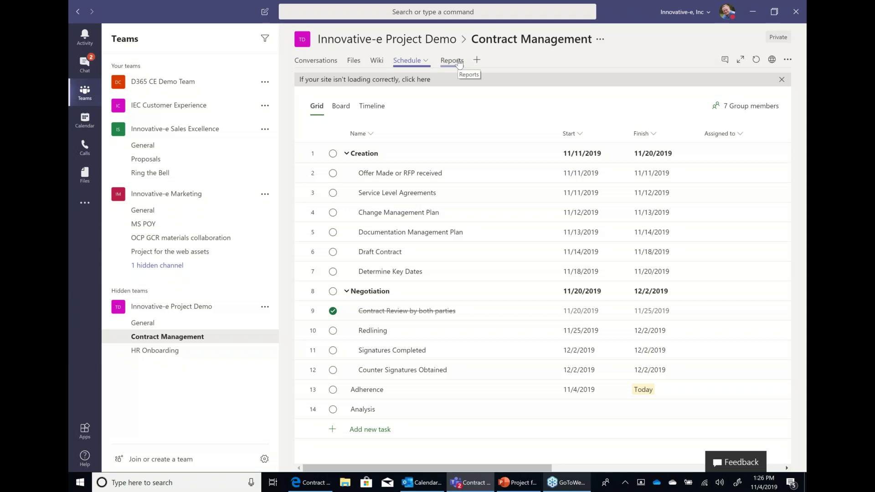
{"action": "left_click", "coordinate": [308, 63]}
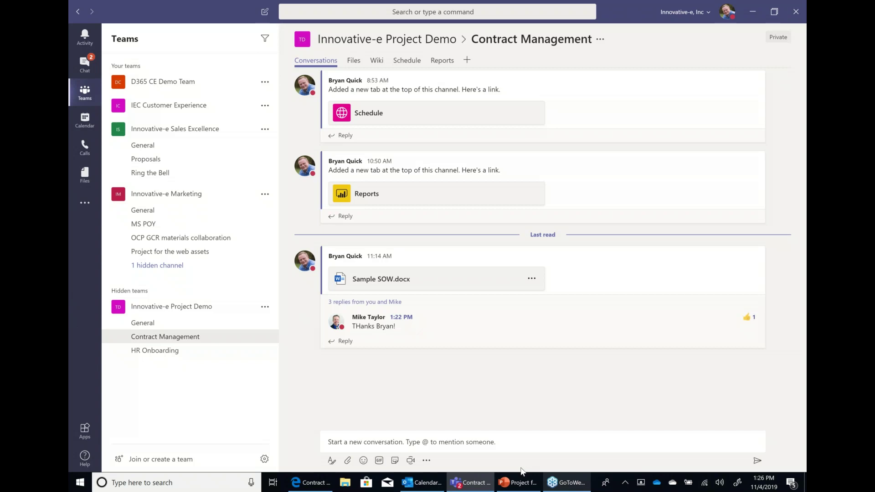
Step: Open the Issues board in the General channel of Innovative-e Project Demo and reload it
{"action": "left_click", "coordinate": [148, 324]}
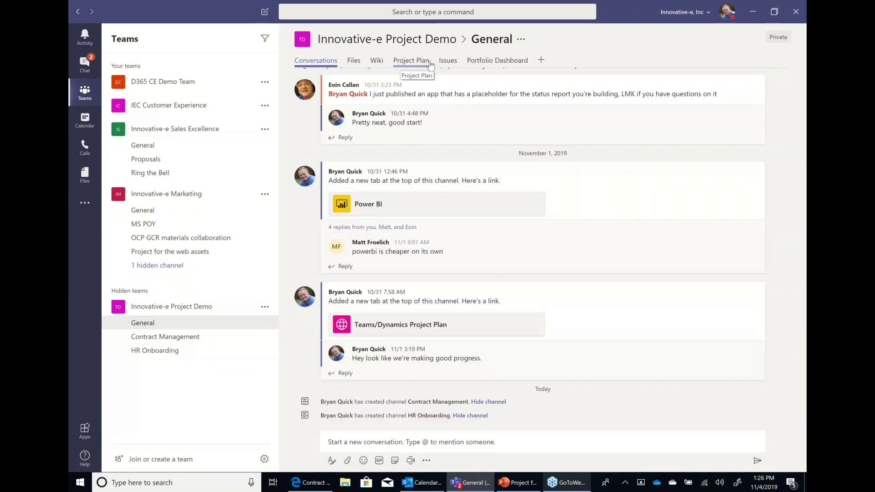
{"action": "left_click", "coordinate": [456, 62]}
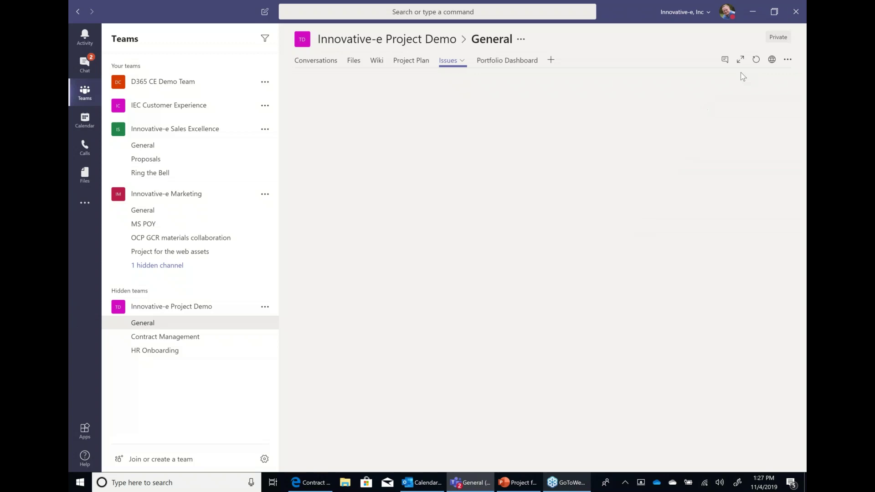
{"action": "left_click", "coordinate": [757, 60]}
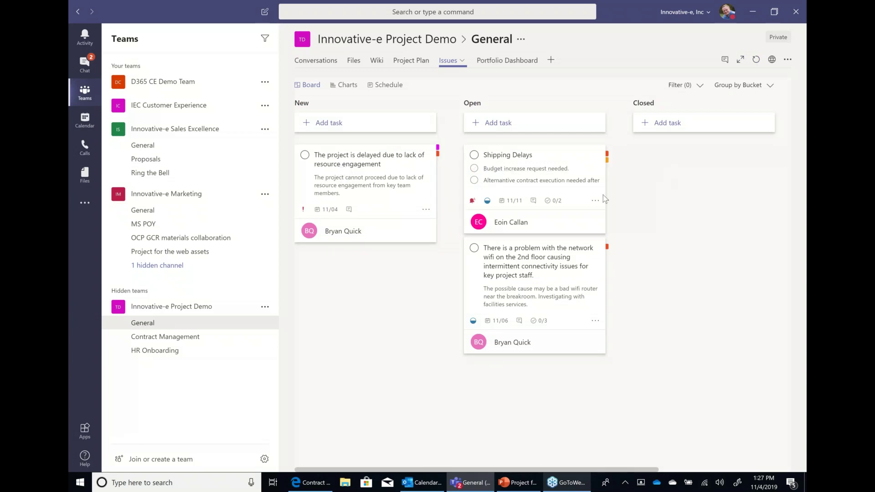
Step: Move the issue "The project is delayed due to lack of resource engagement" to the Open bucket and back to New
{"action": "left_click_drag", "start_coordinate": [514, 195], "coordinate": [515, 256]}
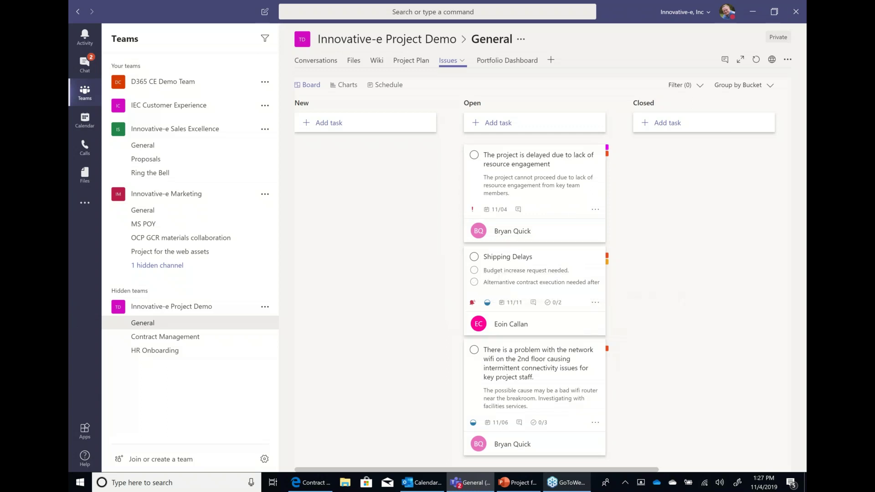
{"action": "left_click_drag", "start_coordinate": [524, 183], "coordinate": [378, 200]}
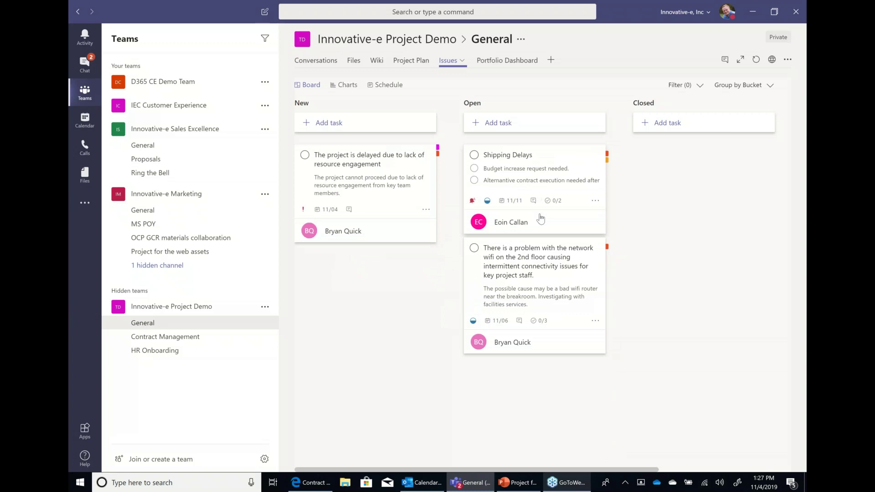
Step: Switch to the PowerPoint presentation, start the slide show from the DEMO slide and advance to the Next Steps slide
{"action": "left_click", "coordinate": [523, 487]}
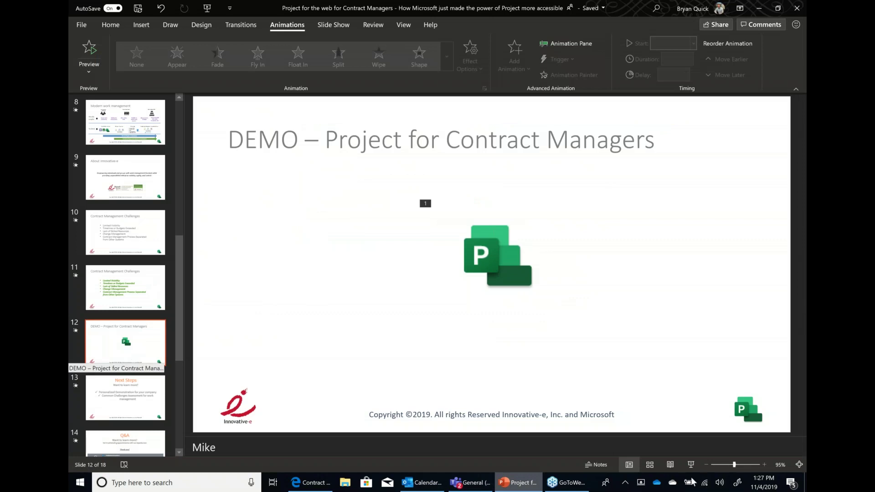
{"action": "left_click", "coordinate": [692, 465]}
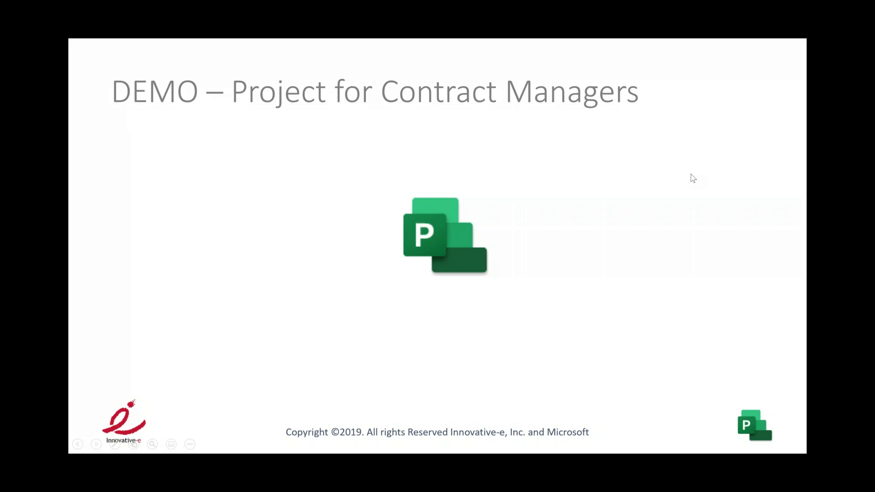
{"action": "left_click", "coordinate": [693, 170]}
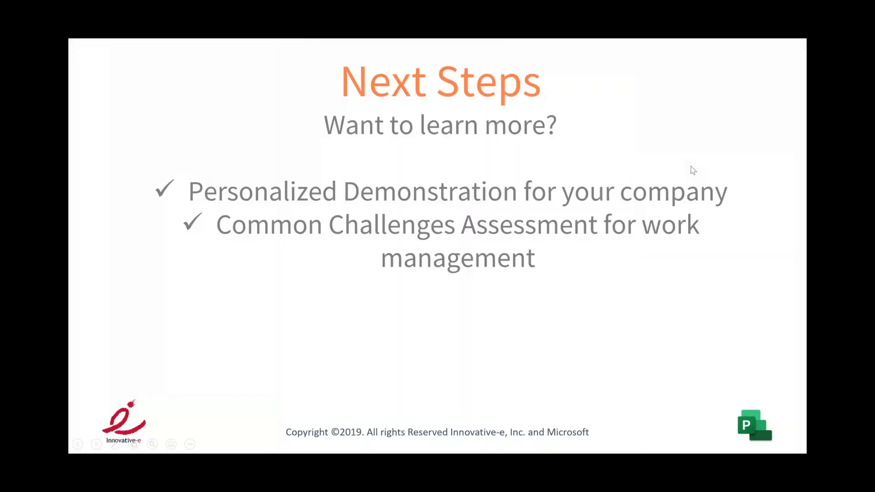